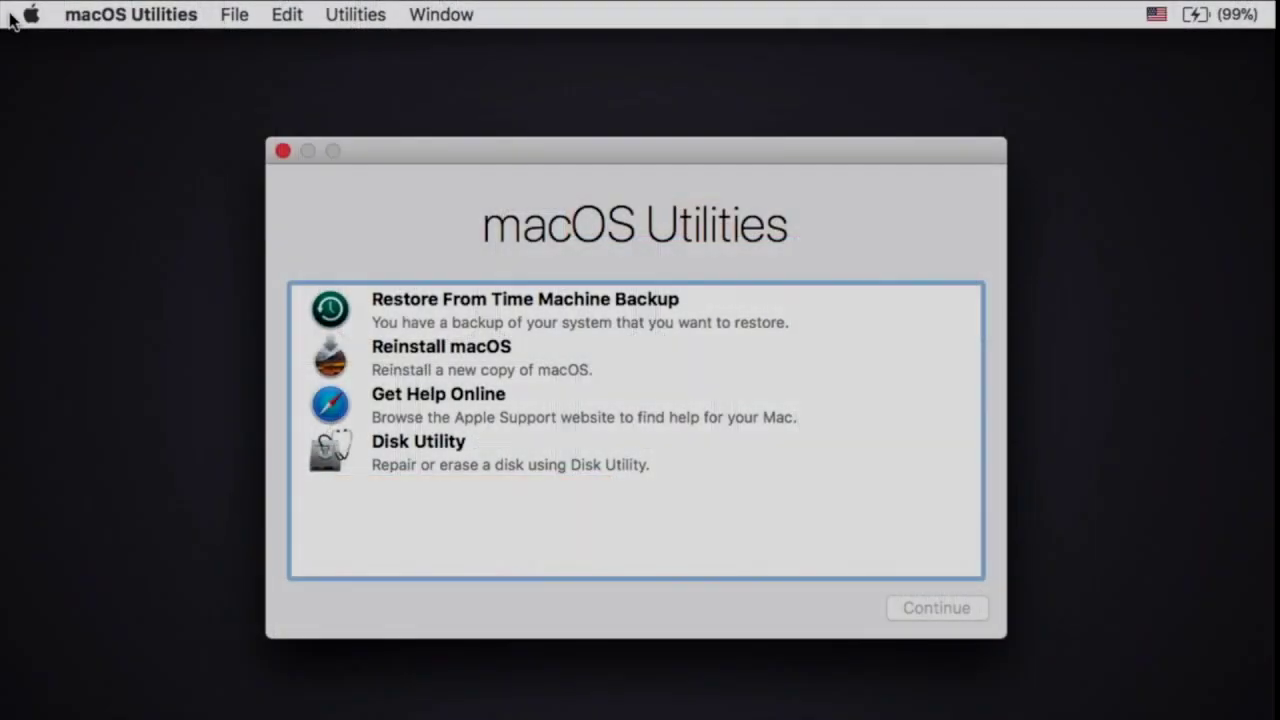
# - Open Terminal from the recovery Utilities menu and check SIP with csrutil status
pyautogui.click(355, 14)
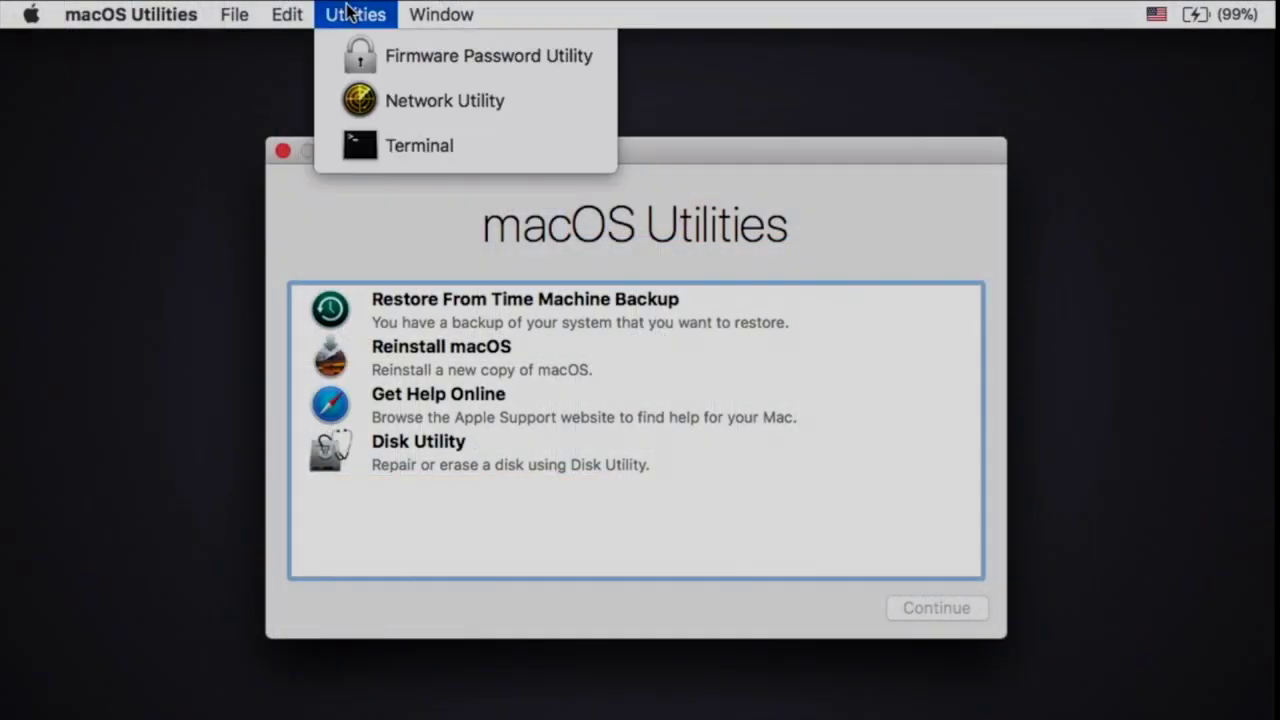
pyautogui.click(398, 140)
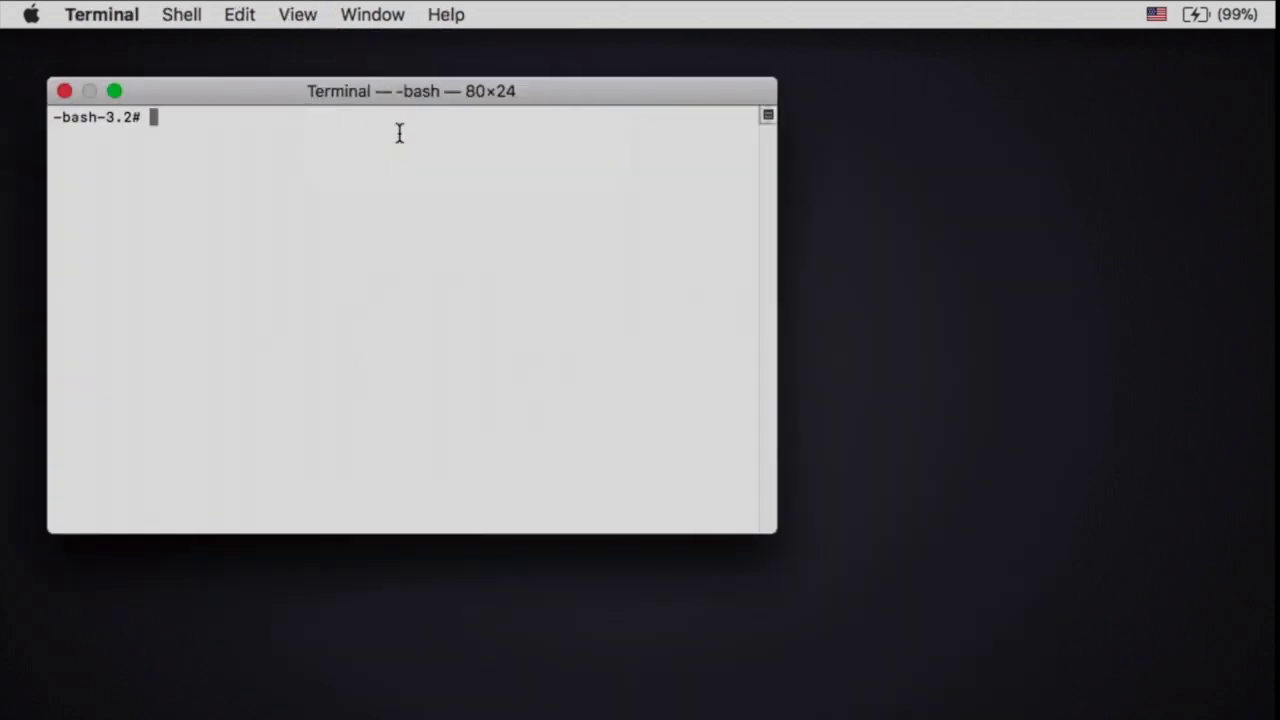
pyautogui.write('csrutil status')
pyautogui.press('Return')
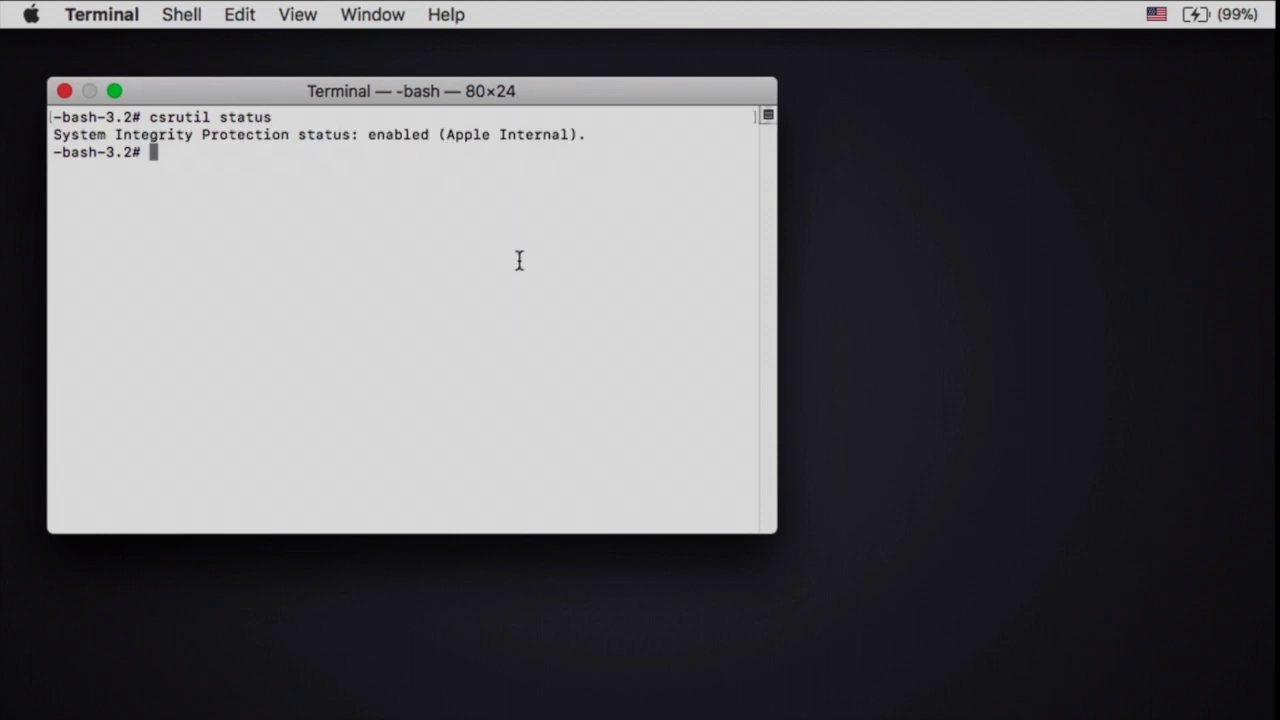
# - Disable System Integrity Protection with csrutil disable, quit Terminal, and restart the Mac
pyautogui.write('csrutil di')
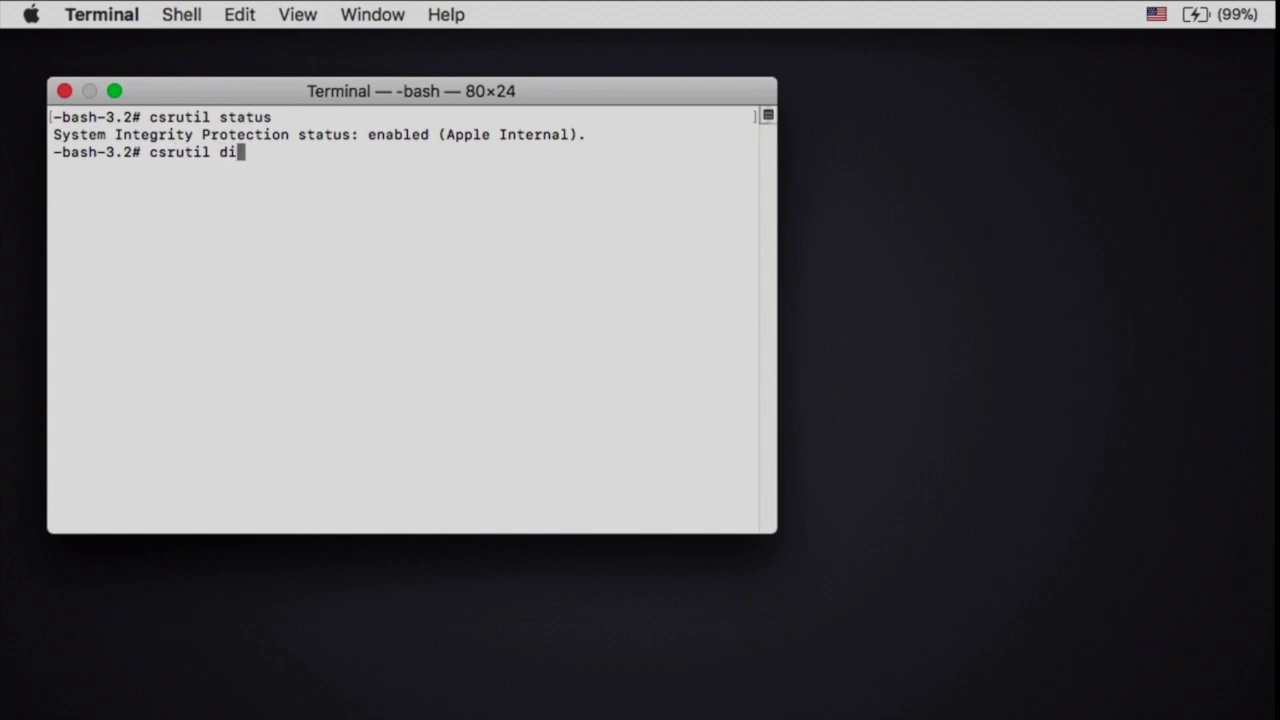
pyautogui.write('sable')
pyautogui.press('Return')
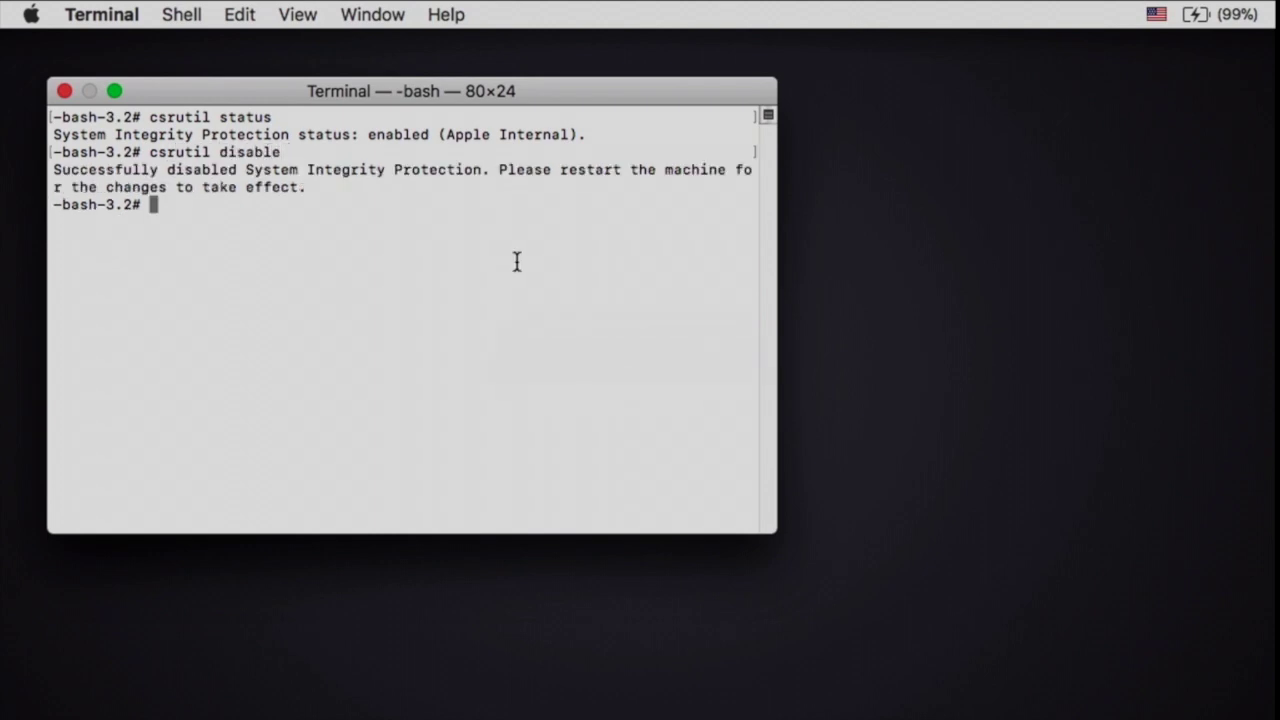
pyautogui.press('super+q')
pyautogui.click(31, 14)
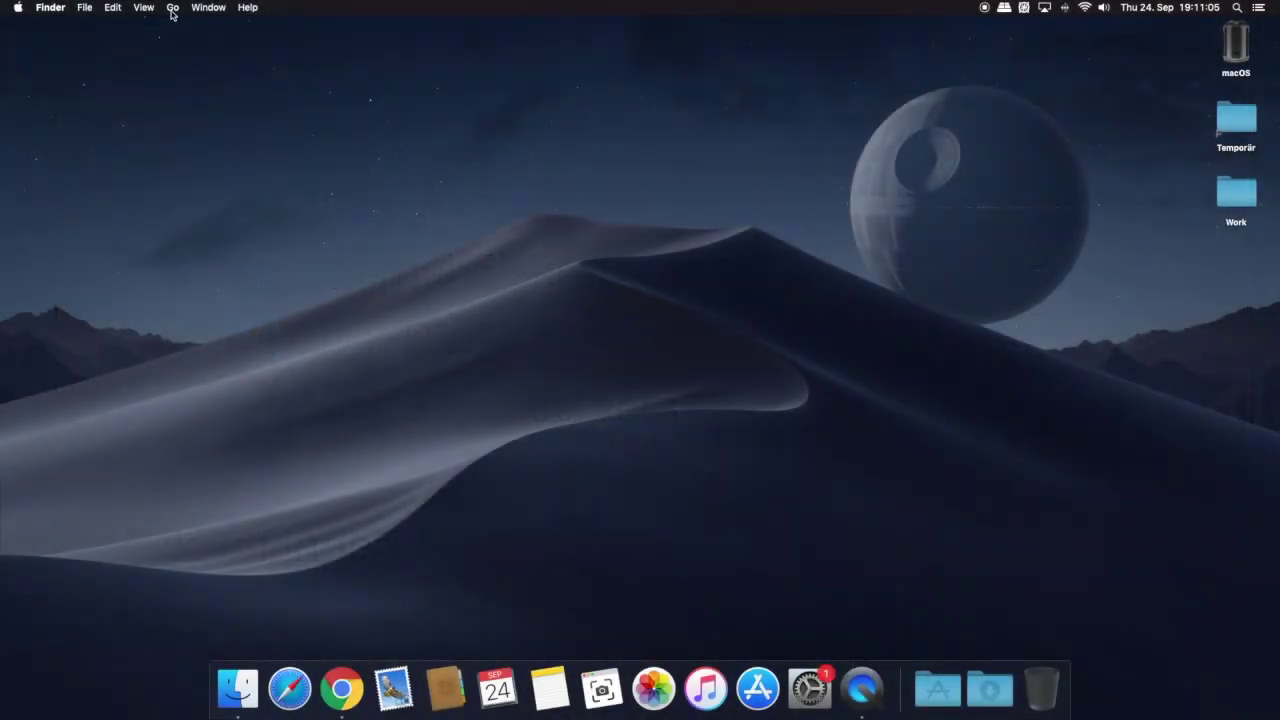
# - Move OpenCore 0.6.1.zip from the Downloads folder onto the desktop
pyautogui.click(173, 8)
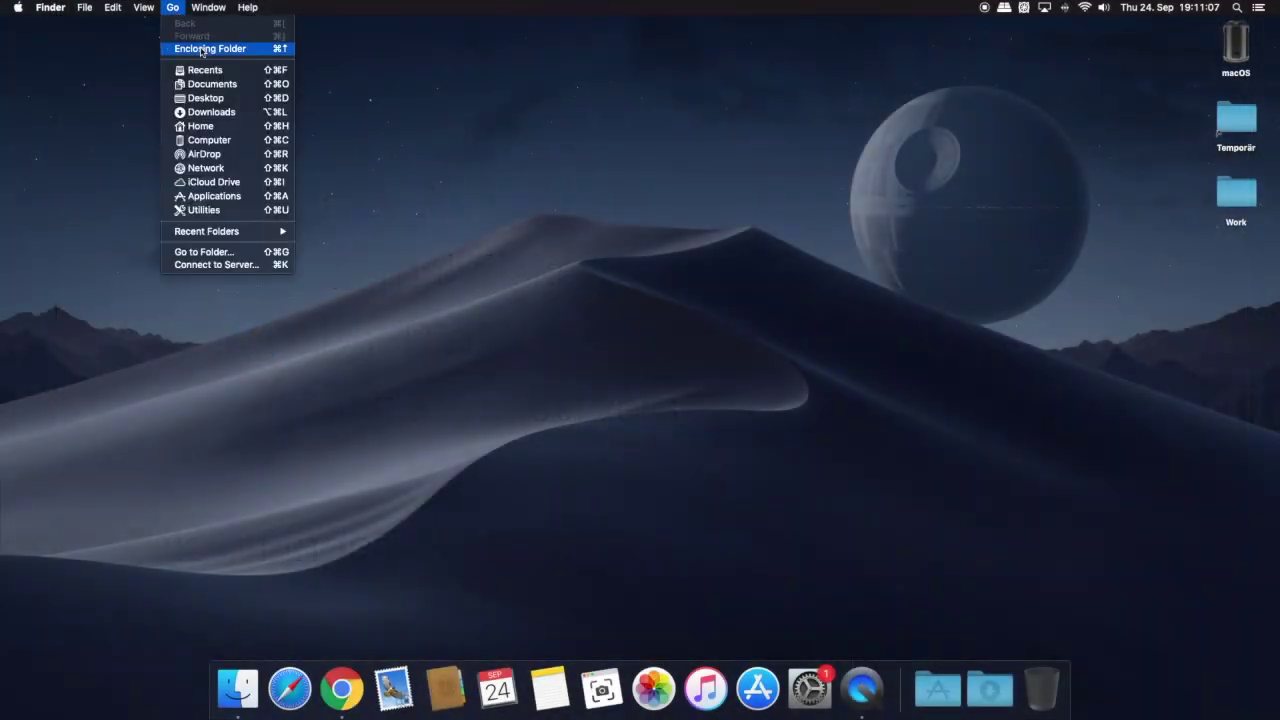
pyautogui.click(370, 142)
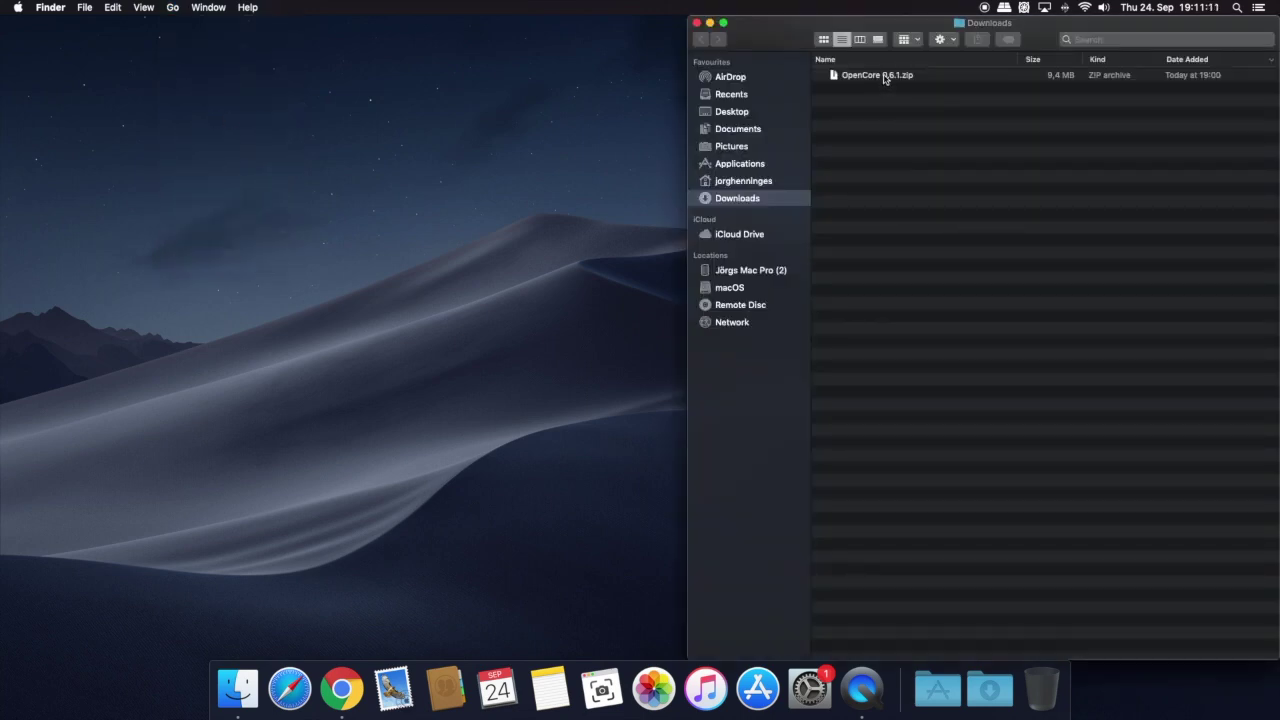
pyautogui.moveTo(884, 79); pyautogui.dragTo(618, 160)
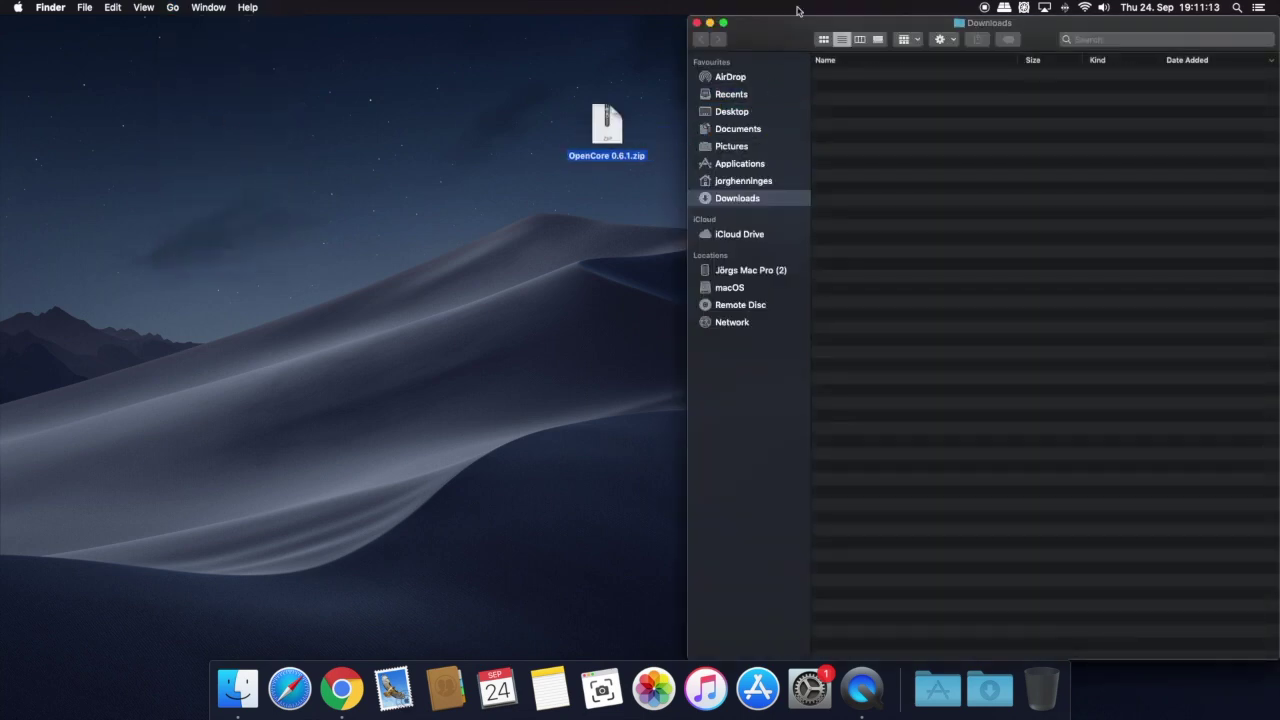
pyautogui.press('super+BackSpace')
pyautogui.click(697, 24)
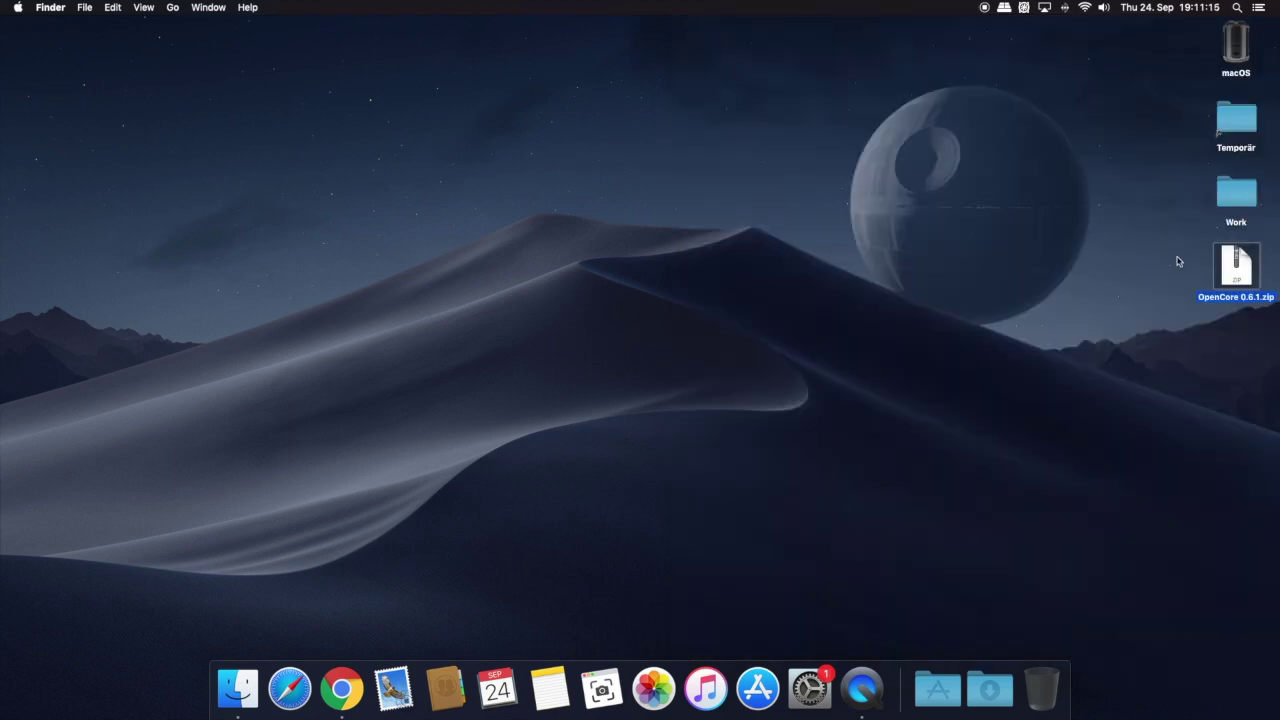
# - Expand OpenCore 0.6.1.zip, trash the zip, and open the extracted OpenCore 0.6.1 folder
pyautogui.doubleClick(1235, 272)
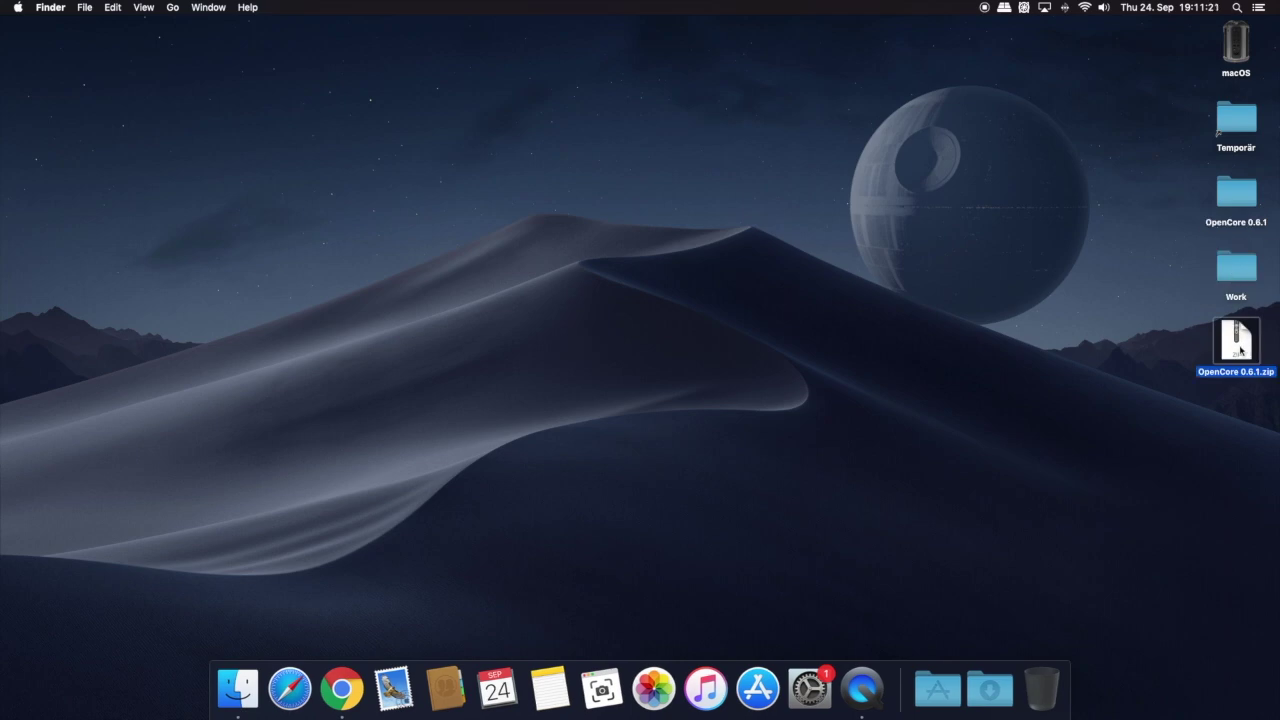
pyautogui.moveTo(1240, 350); pyautogui.dragTo(1036, 672)
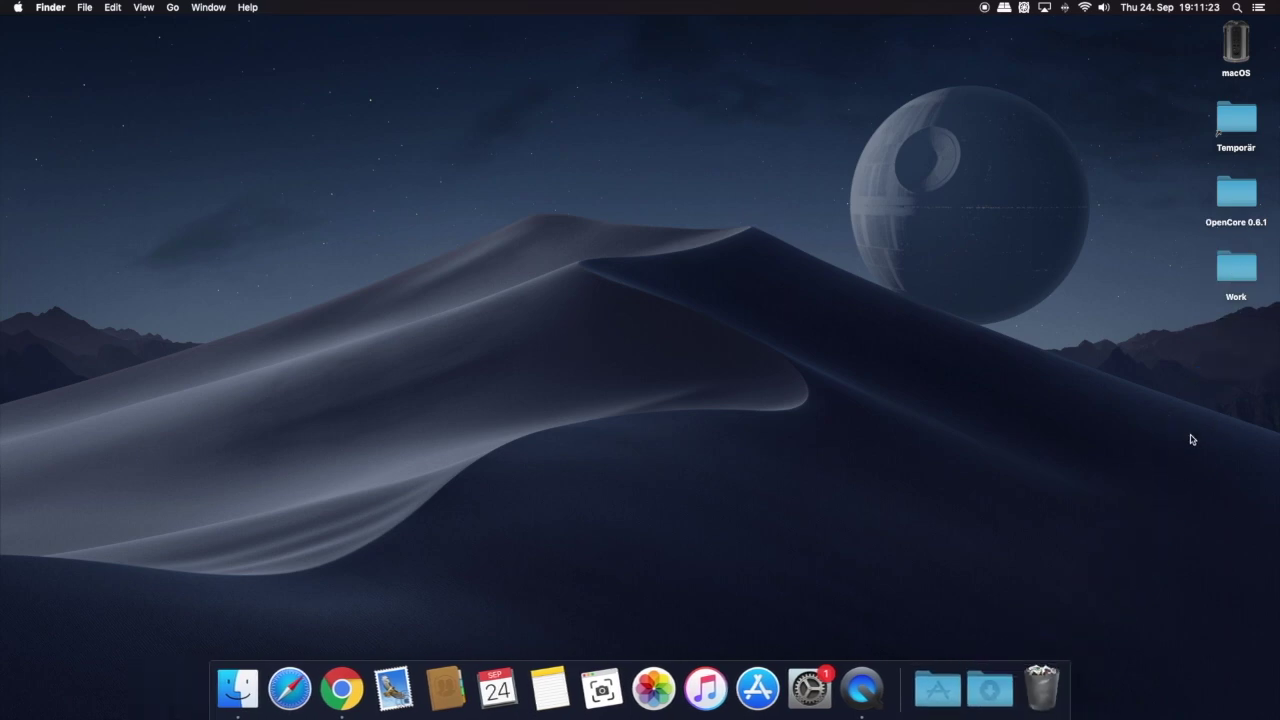
pyautogui.doubleClick(1243, 196)
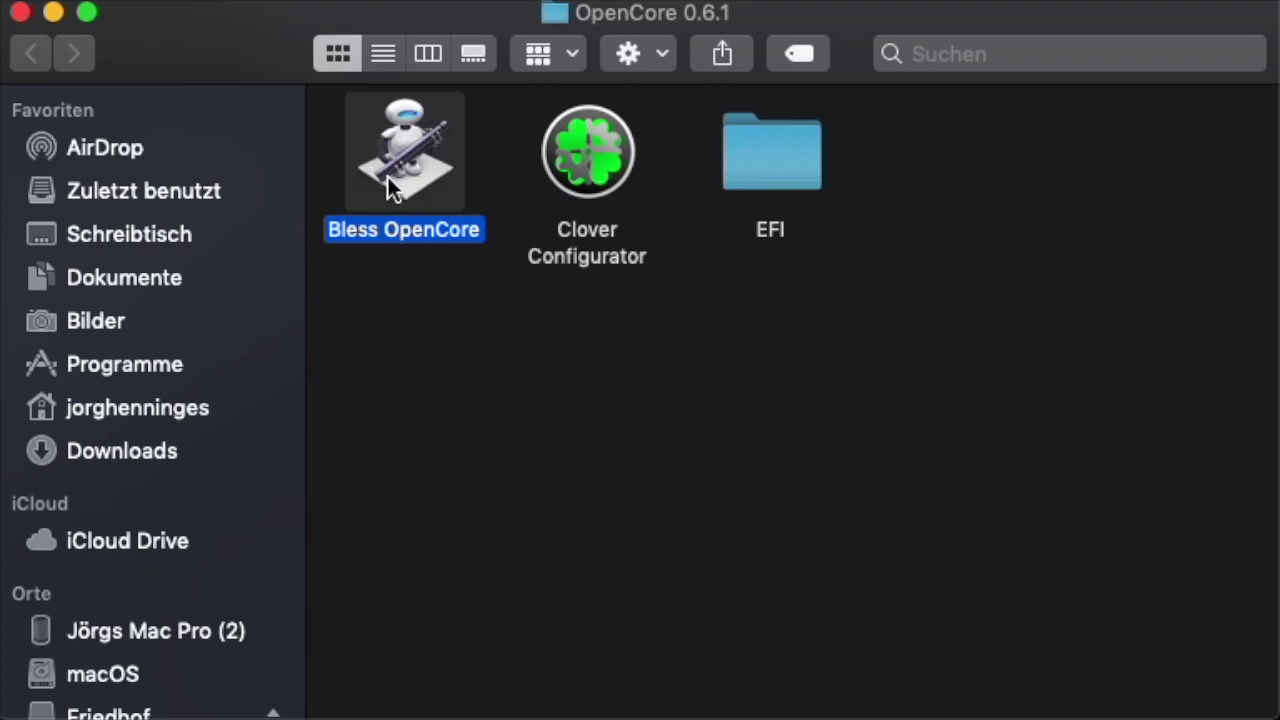
# - Browse the OpenCore 0.6.1 folder's items: Bless OpenCore, Clover Configurator, then the EFI folder
pyautogui.click(499, 183)
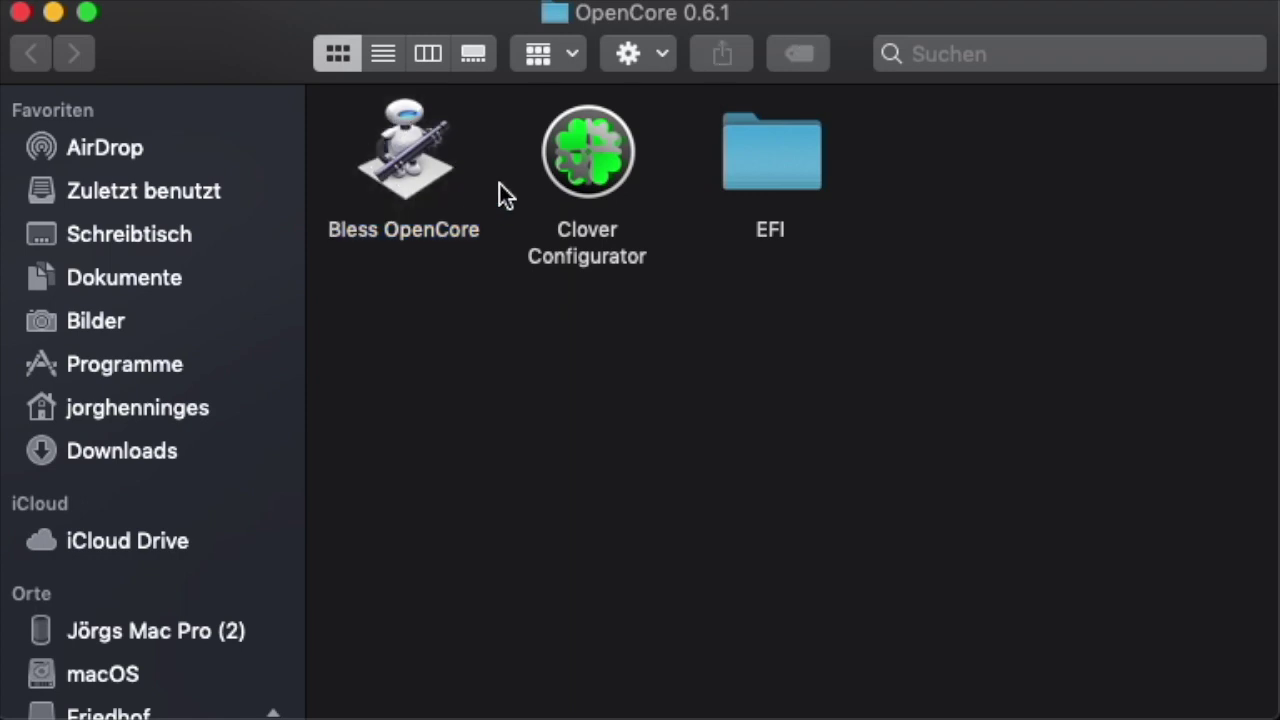
pyautogui.click(586, 160)
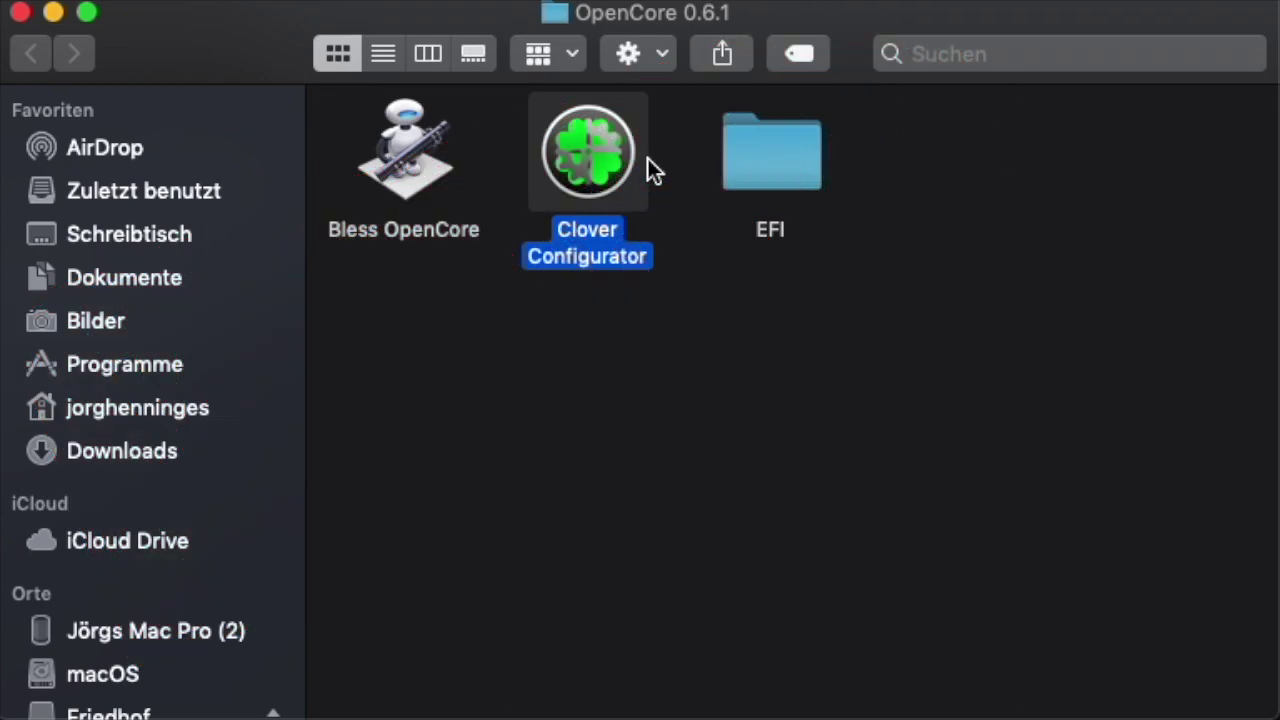
pyautogui.click(768, 175)
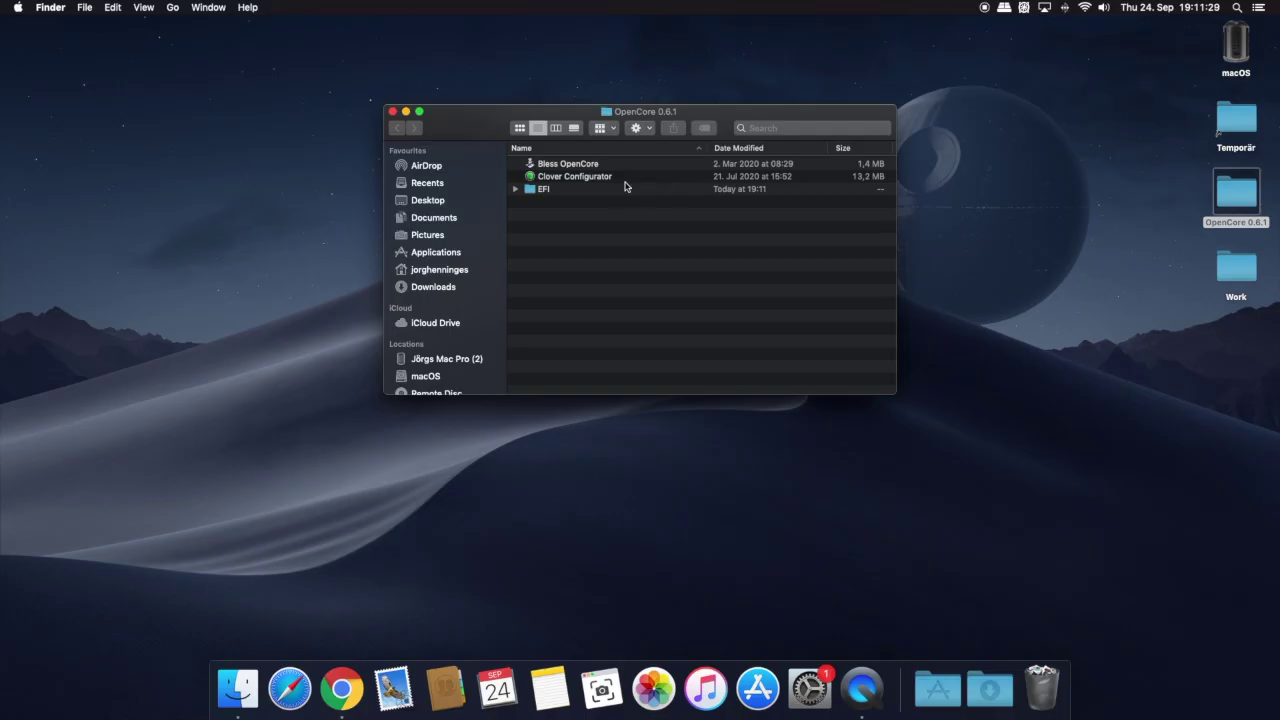
# - Open Clover Configurator via its context menu and approve the unidentified-developer warning
pyautogui.click(566, 181)
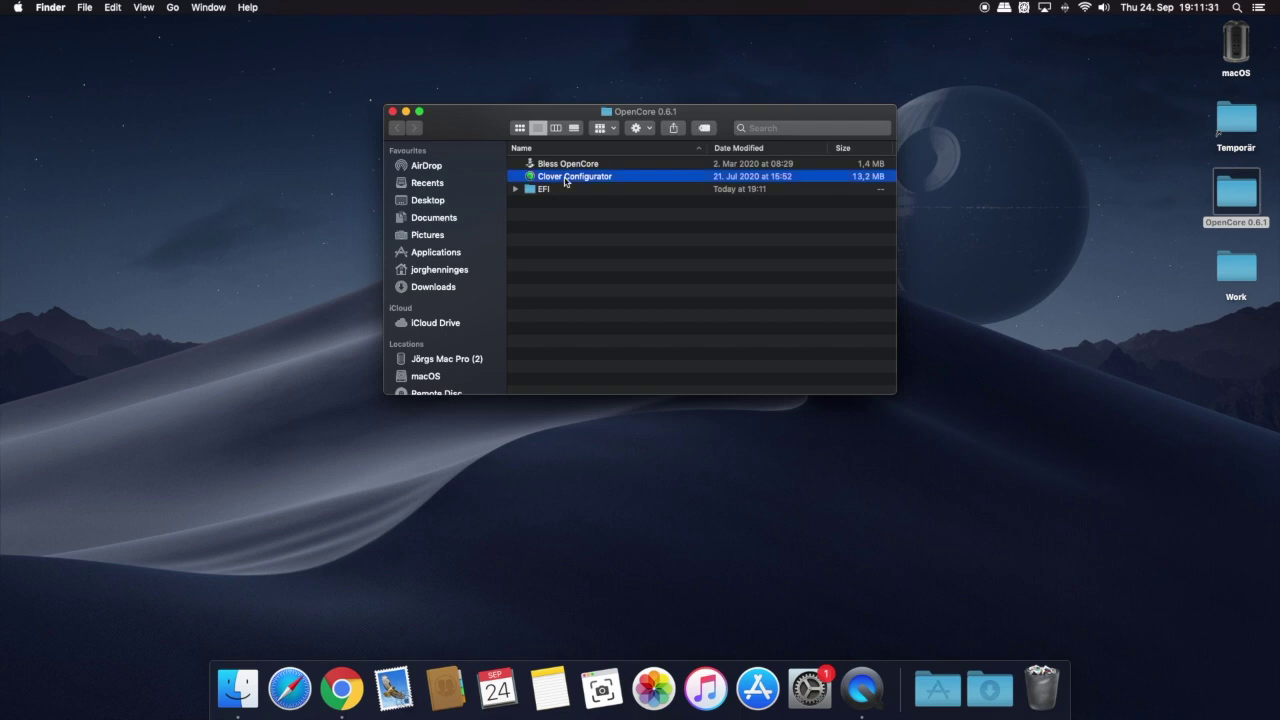
pyautogui.rightClick(566, 181)
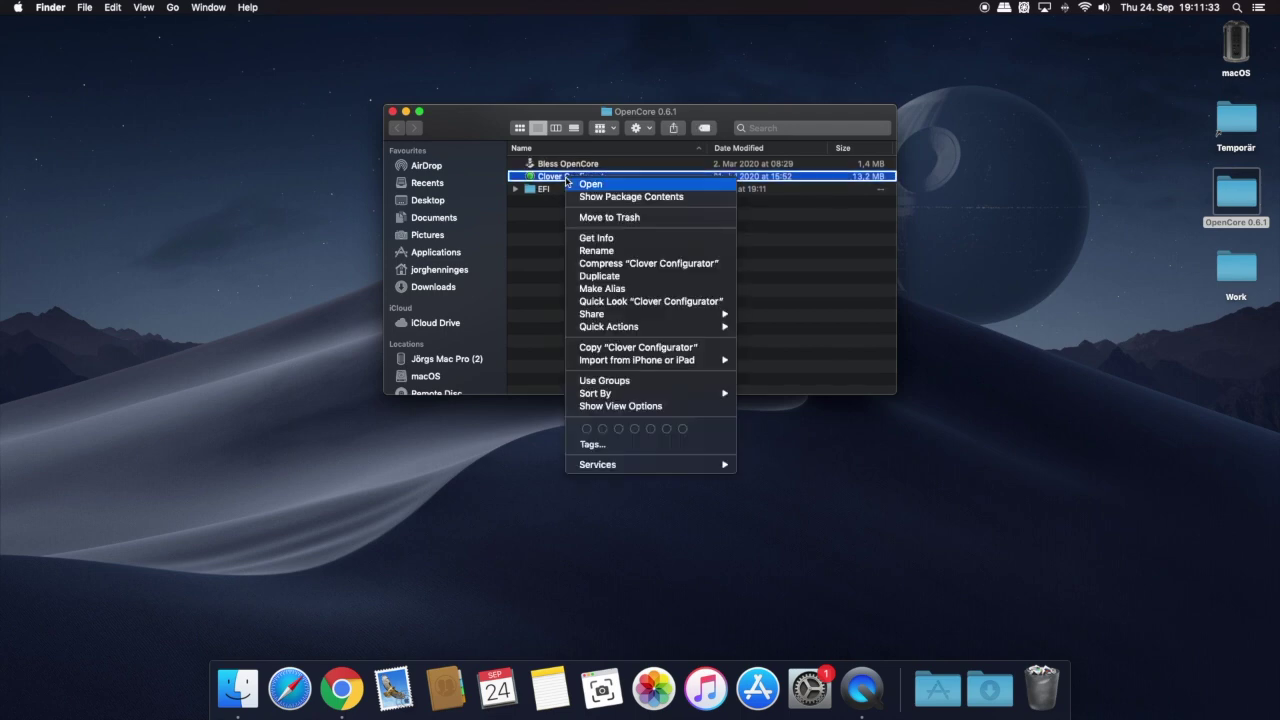
pyautogui.click(537, 180)
pyautogui.rightClick(537, 180)
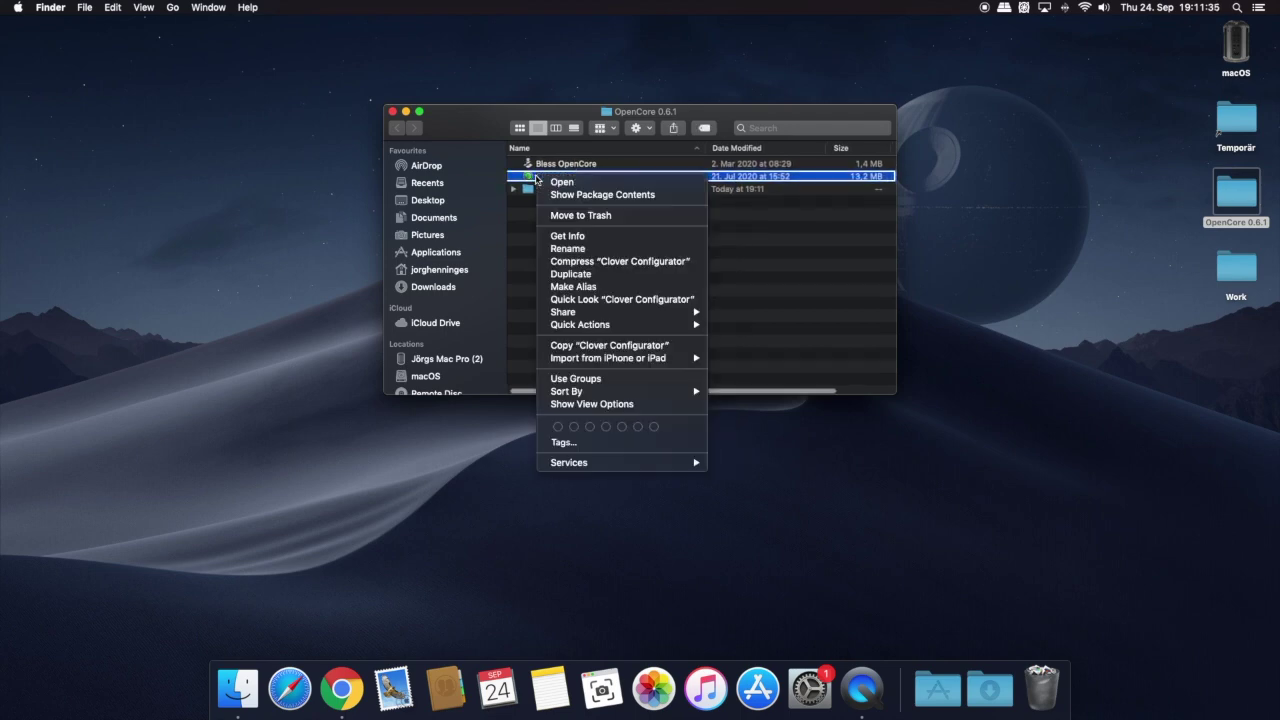
pyautogui.click(562, 182)
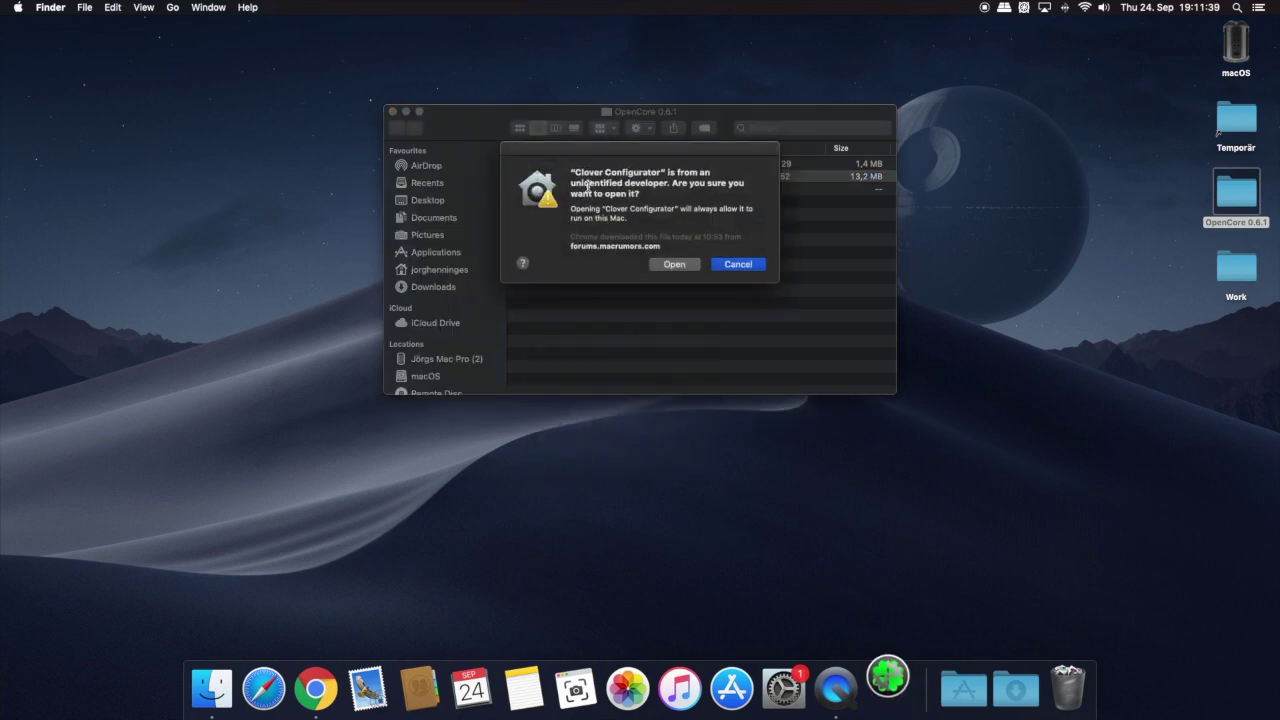
pyautogui.click(685, 269)
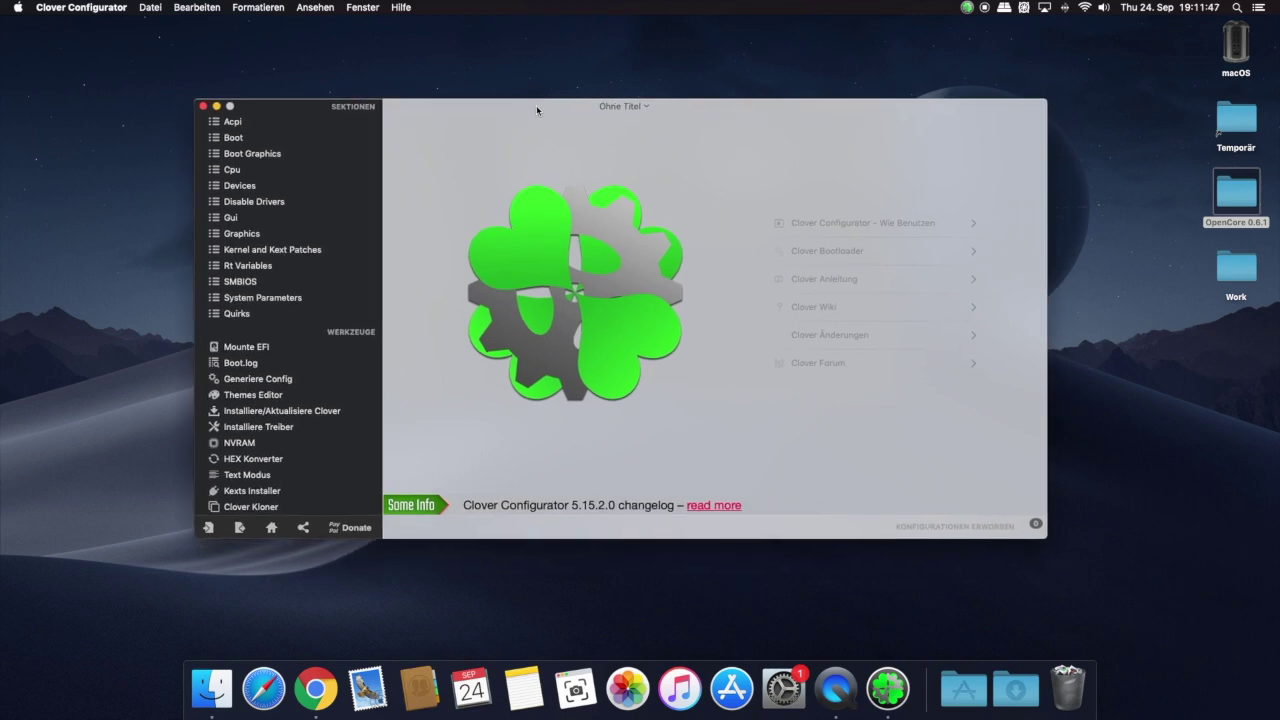
# - Mount the macOS disk's EFI partition (disk0s1) with the admin password and select the new EFI volume
pyautogui.click(239, 350)
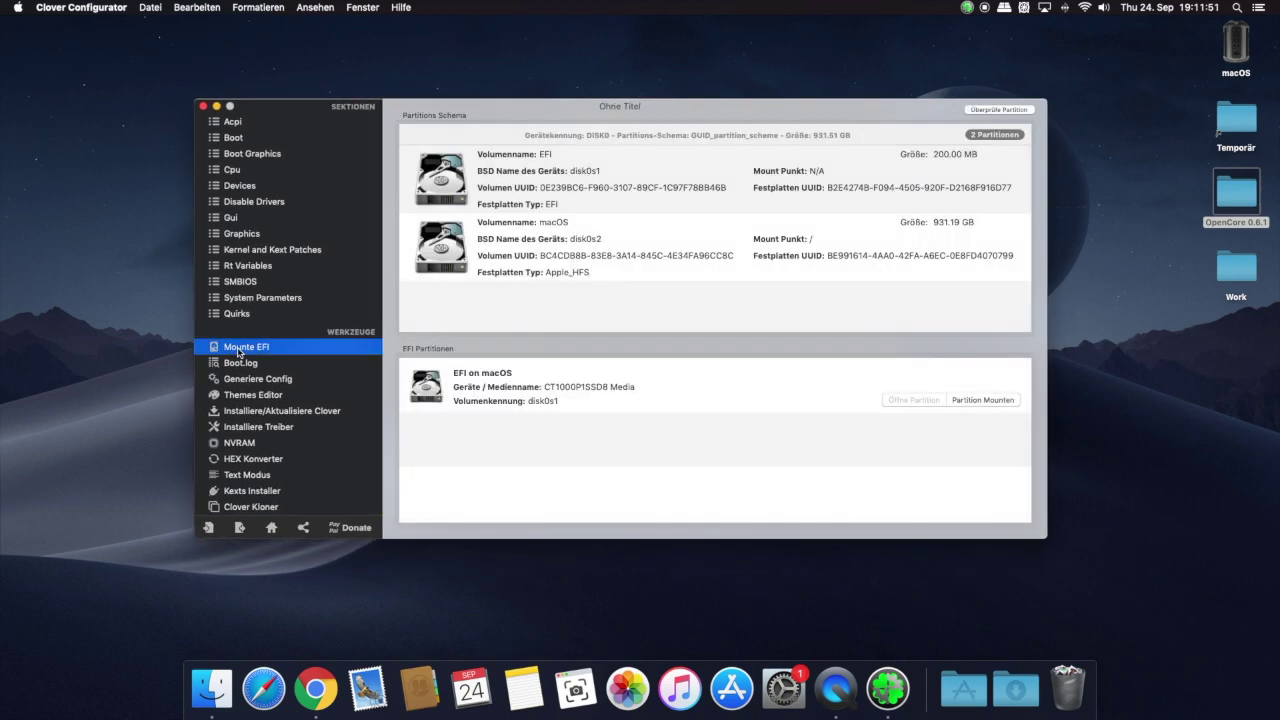
pyautogui.click(457, 378)
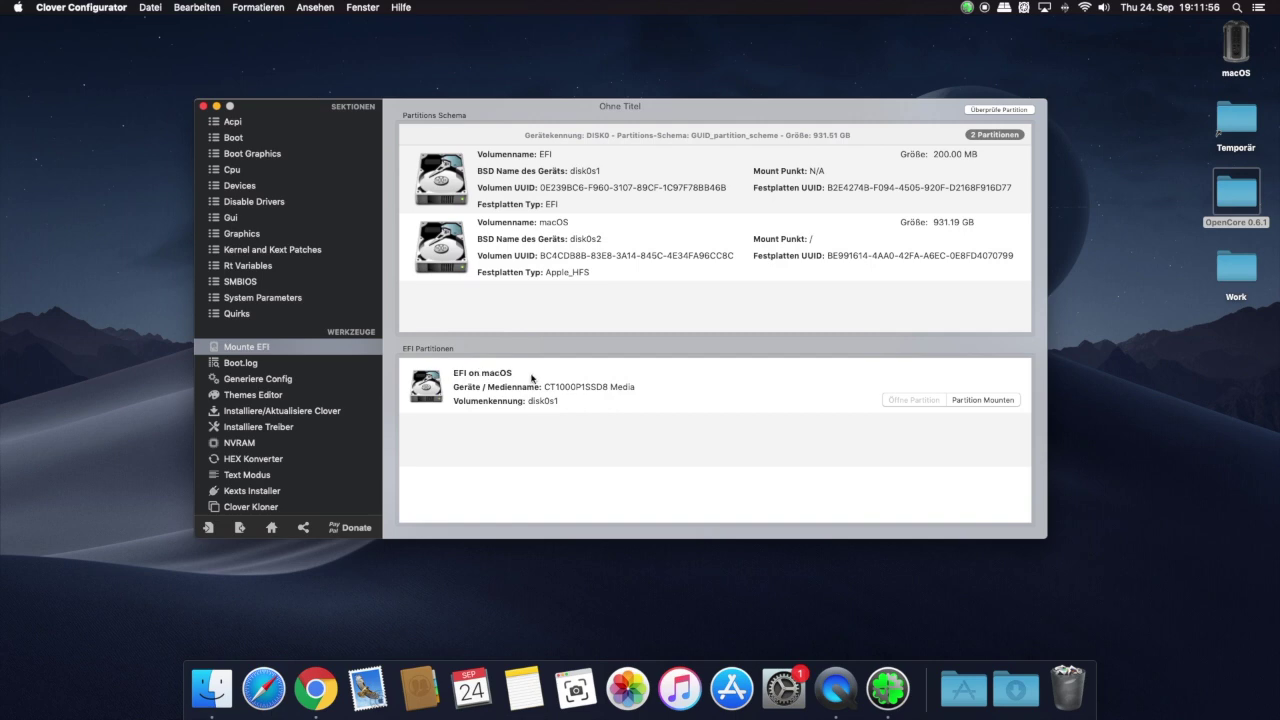
pyautogui.click(976, 401)
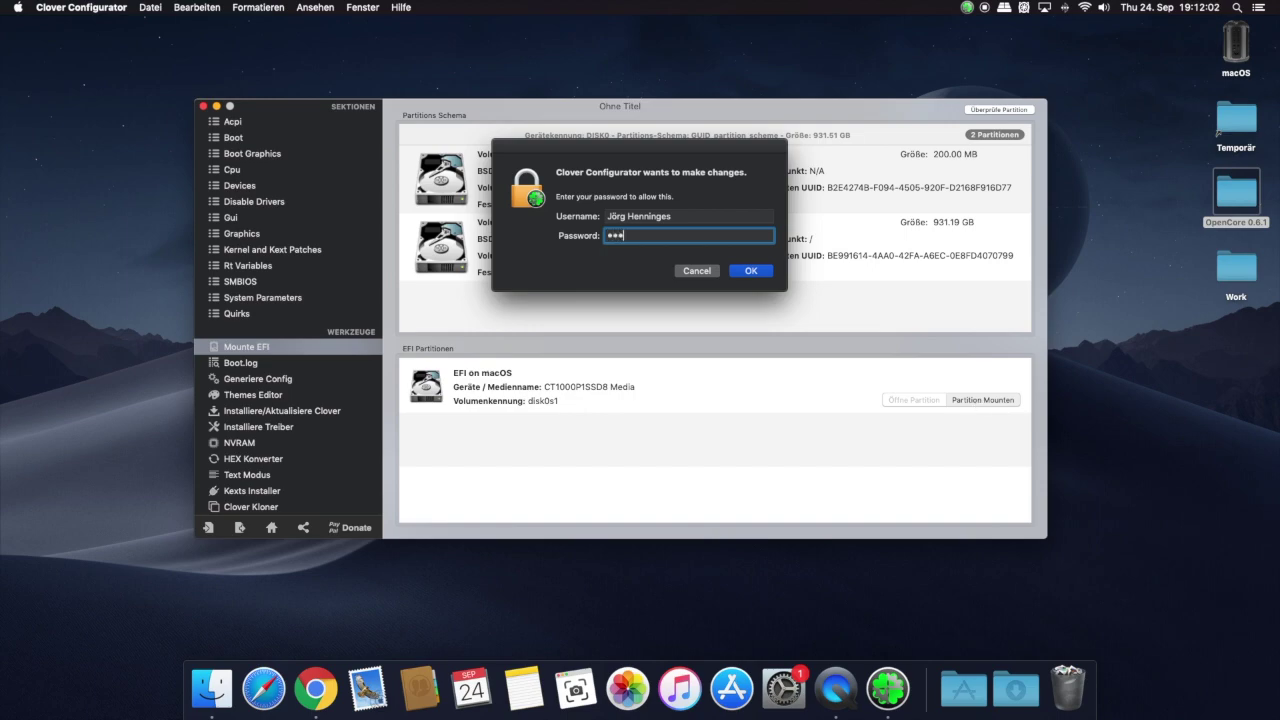
pyautogui.press('Return')
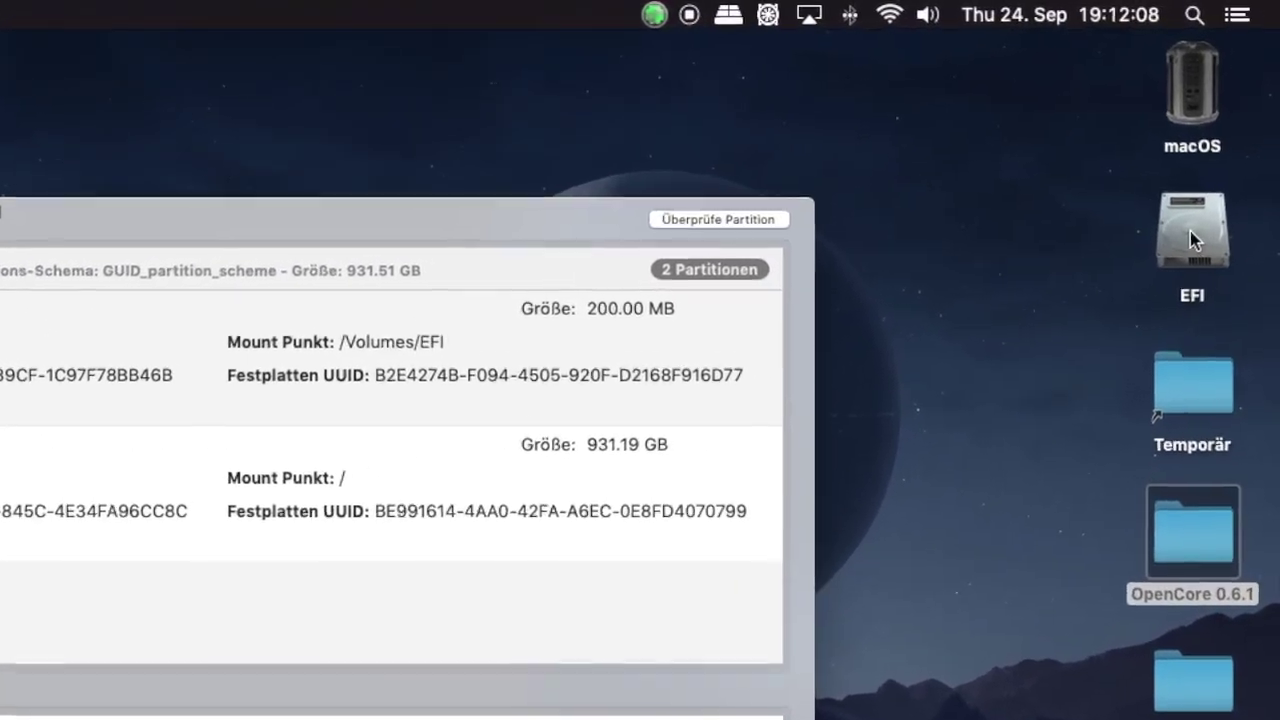
pyautogui.click(1190, 231)
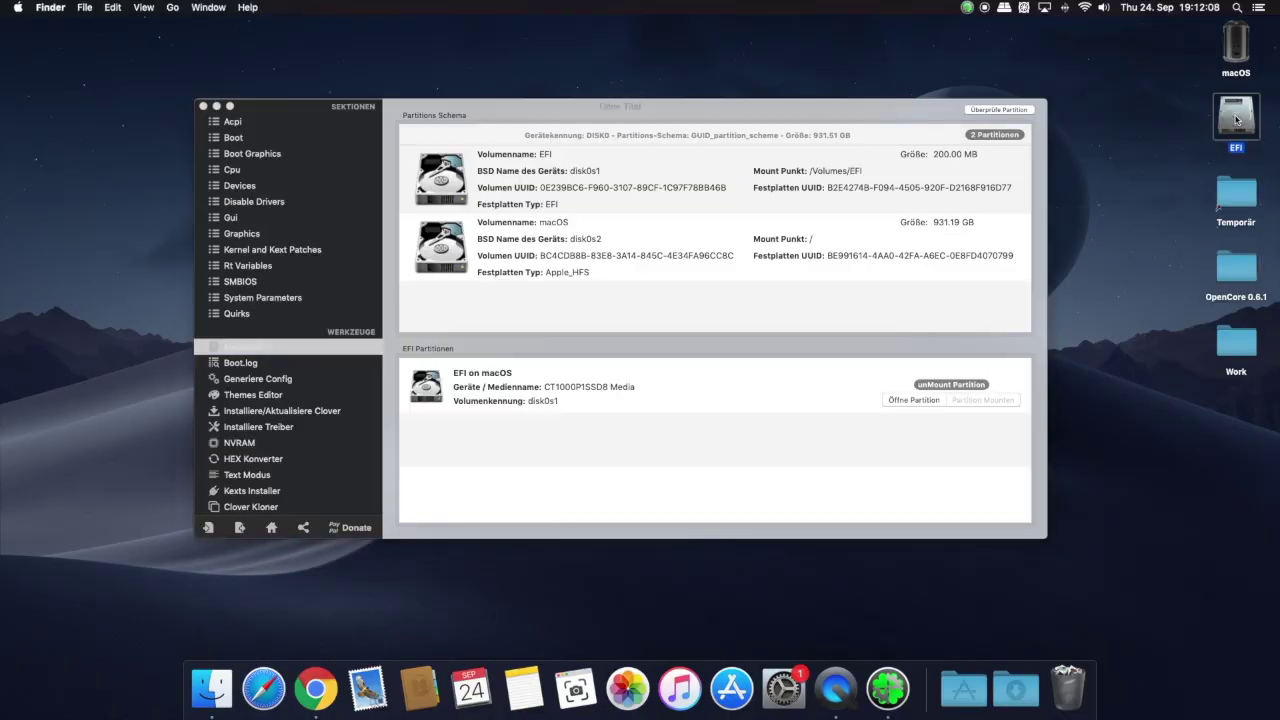
# - Close Clover Configurator and open the EFI volume beside the OpenCore 0.6.1 window
pyautogui.click(203, 106)
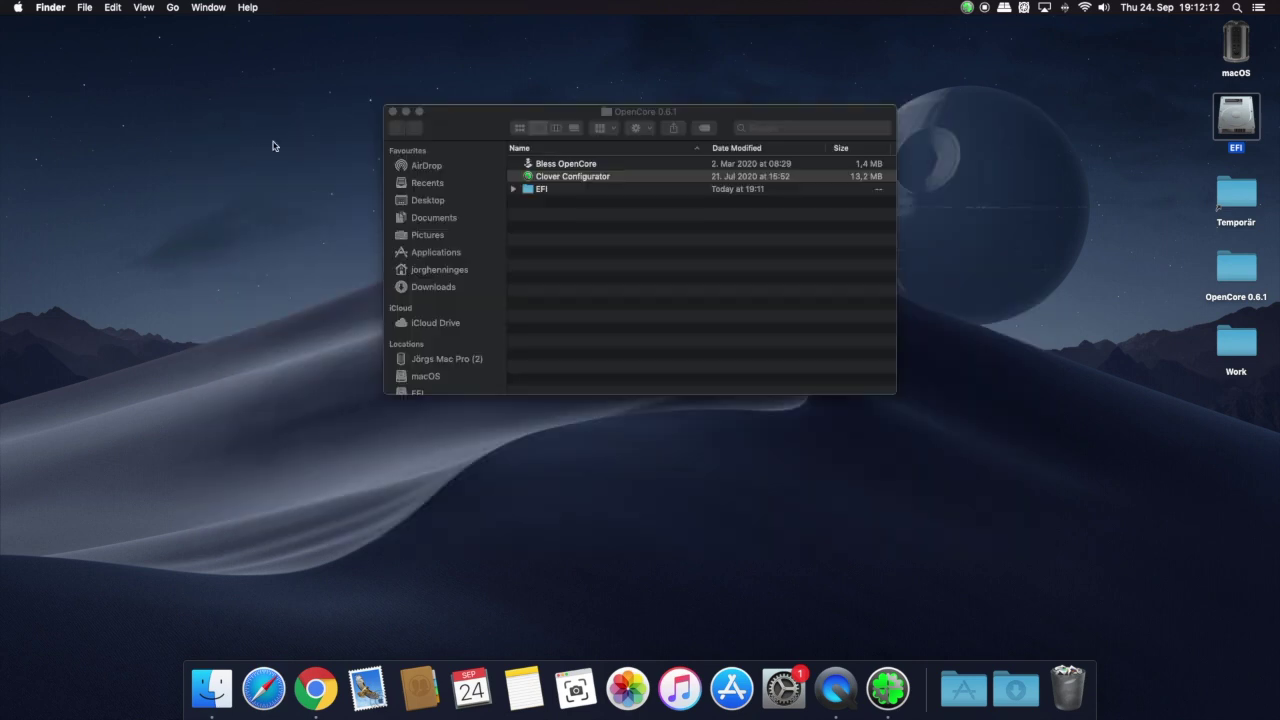
pyautogui.click(699, 232)
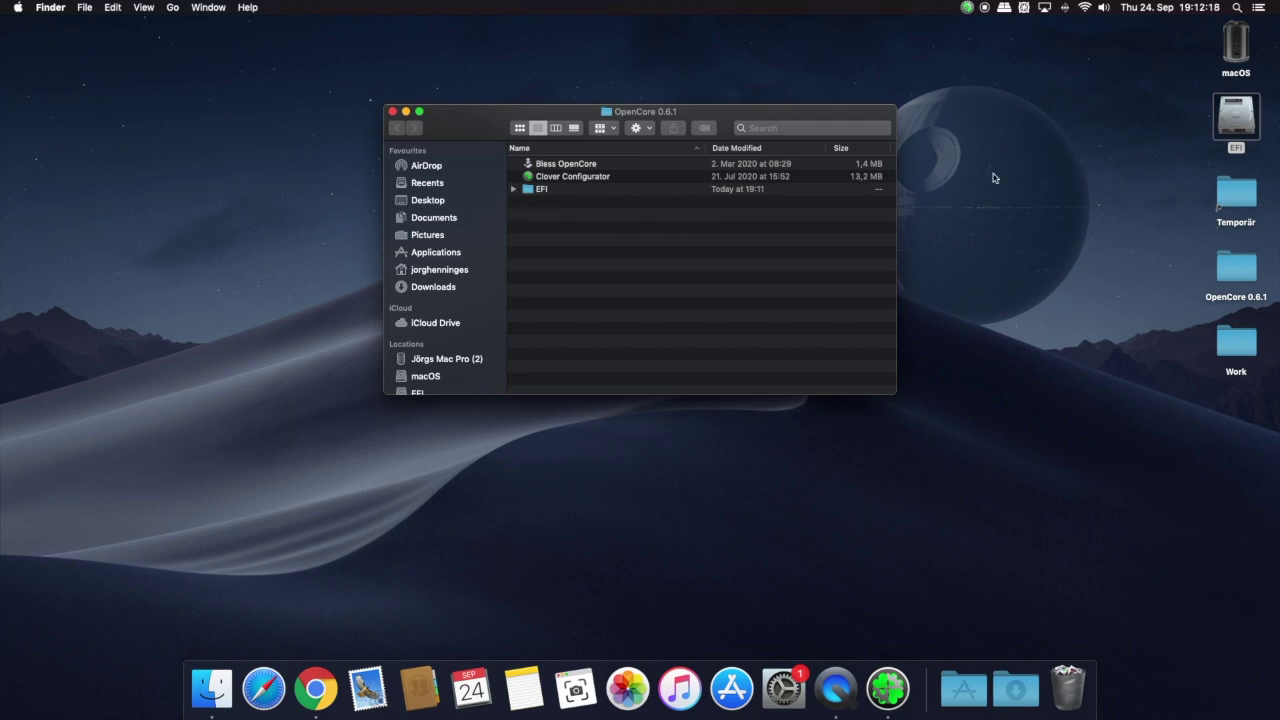
pyautogui.moveTo(858, 110); pyautogui.dragTo(493, 30)
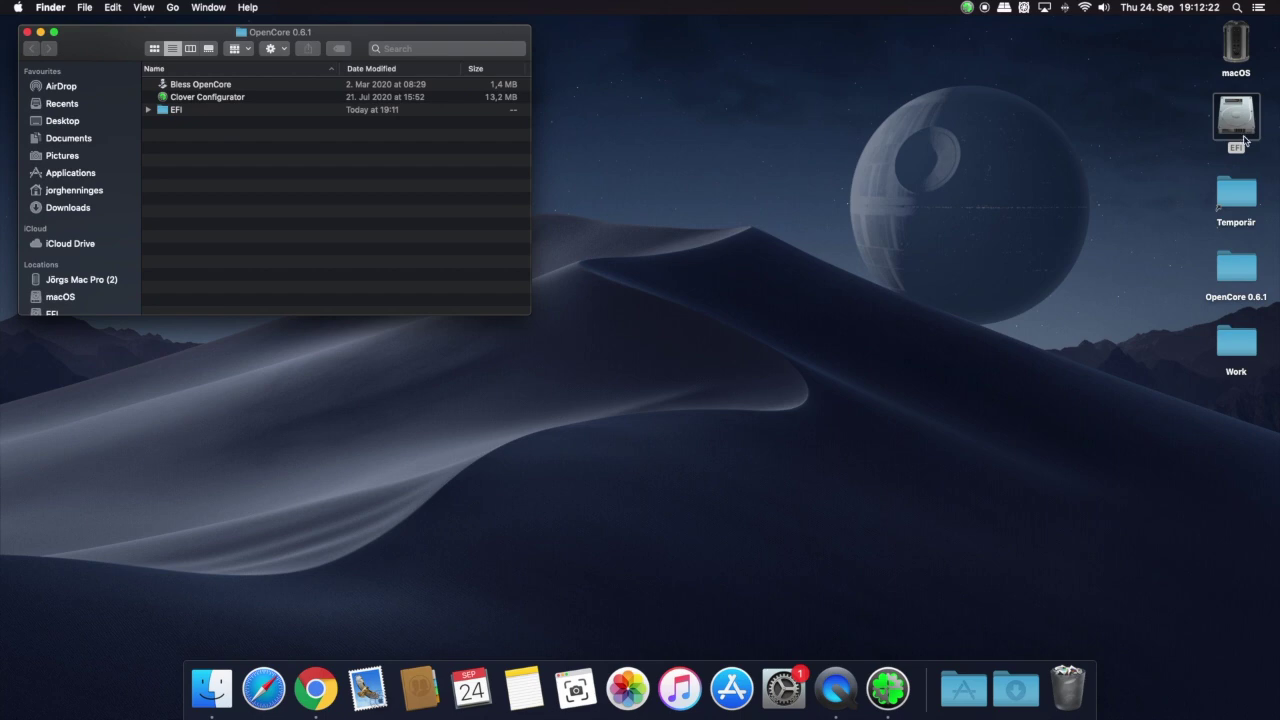
pyautogui.doubleClick(1246, 143)
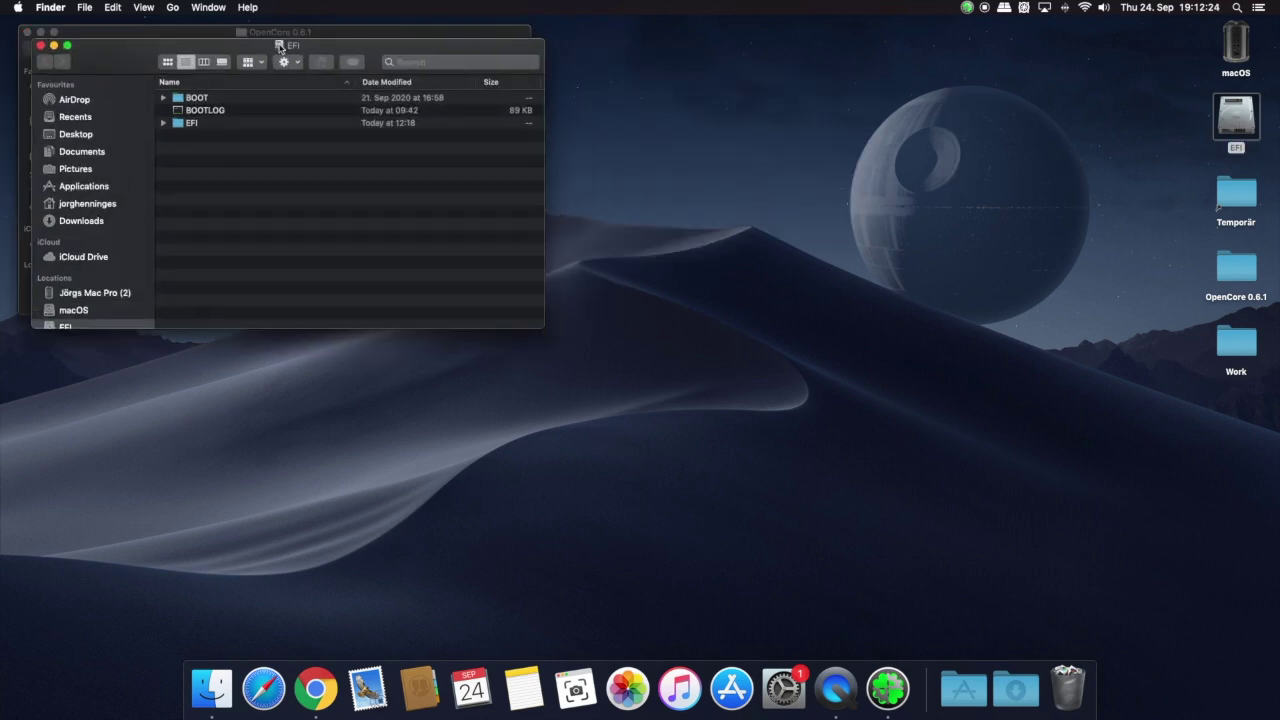
pyautogui.moveTo(316, 47); pyautogui.dragTo(820, 35)
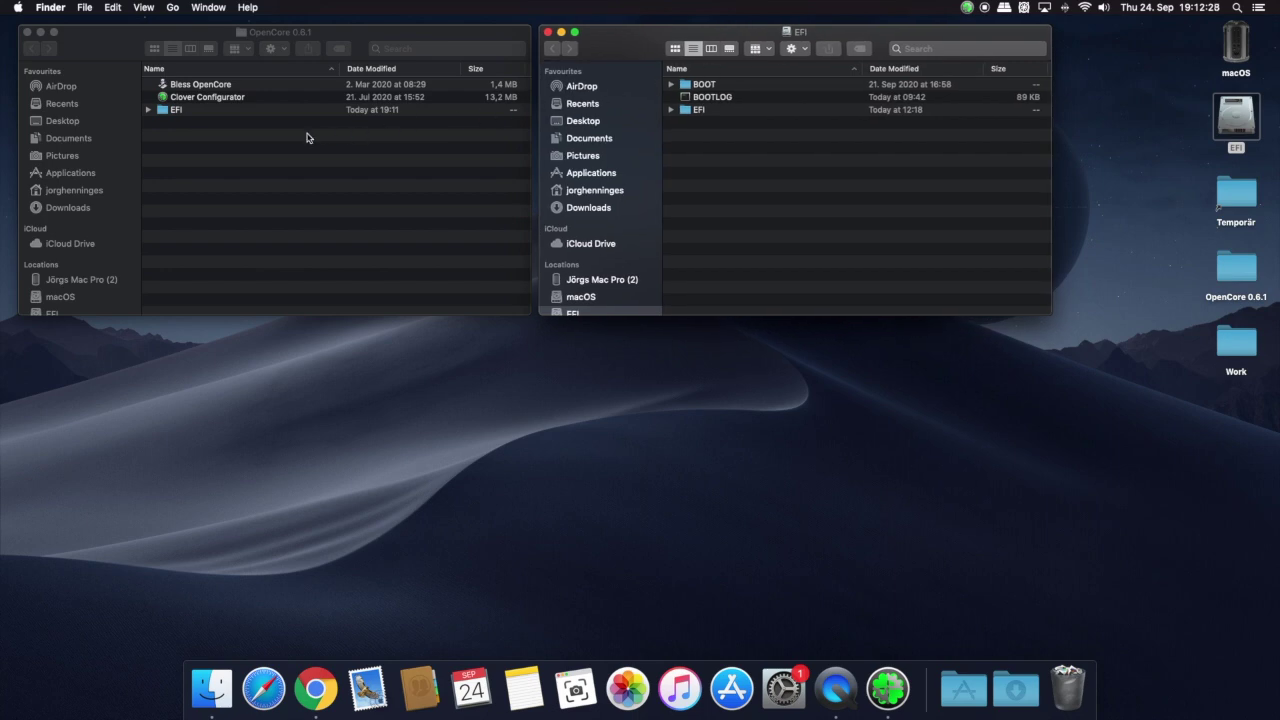
# - Copy the BOOT and OC folders from OpenCore's EFI folder into the EFI volume's EFI folder
pyautogui.click(149, 110)
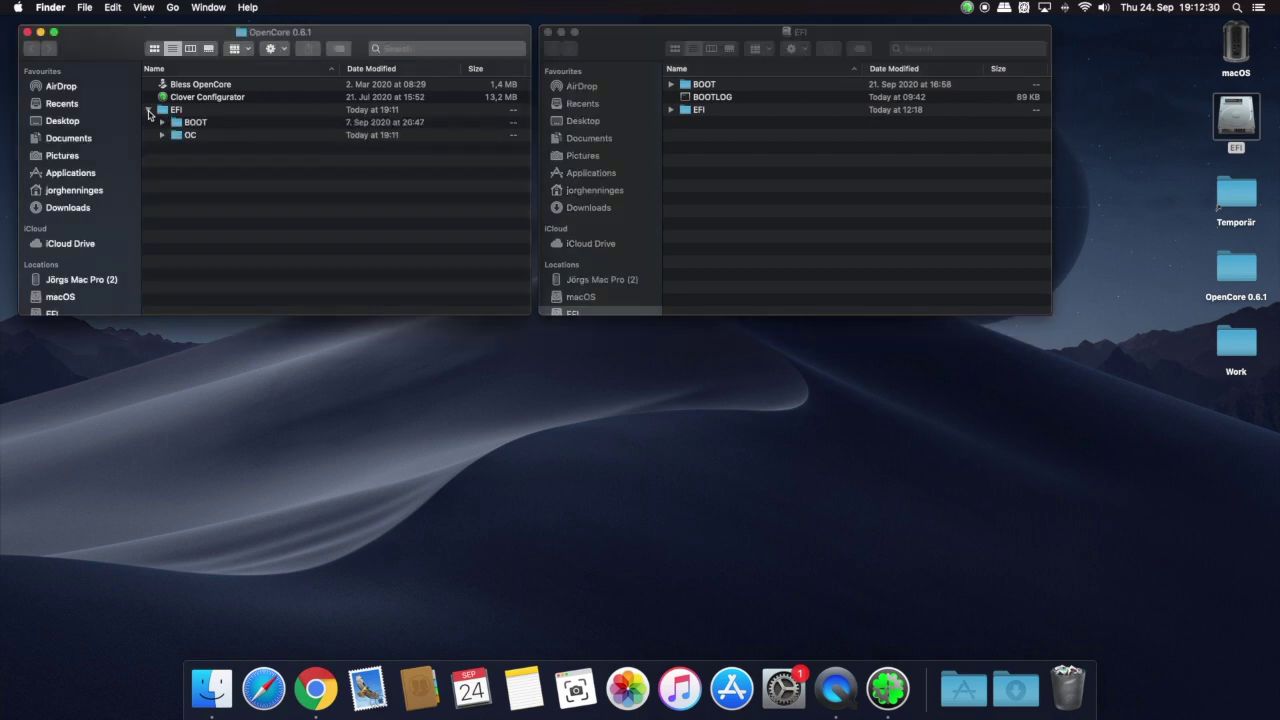
pyautogui.moveTo(181, 148); pyautogui.dragTo(185, 128)
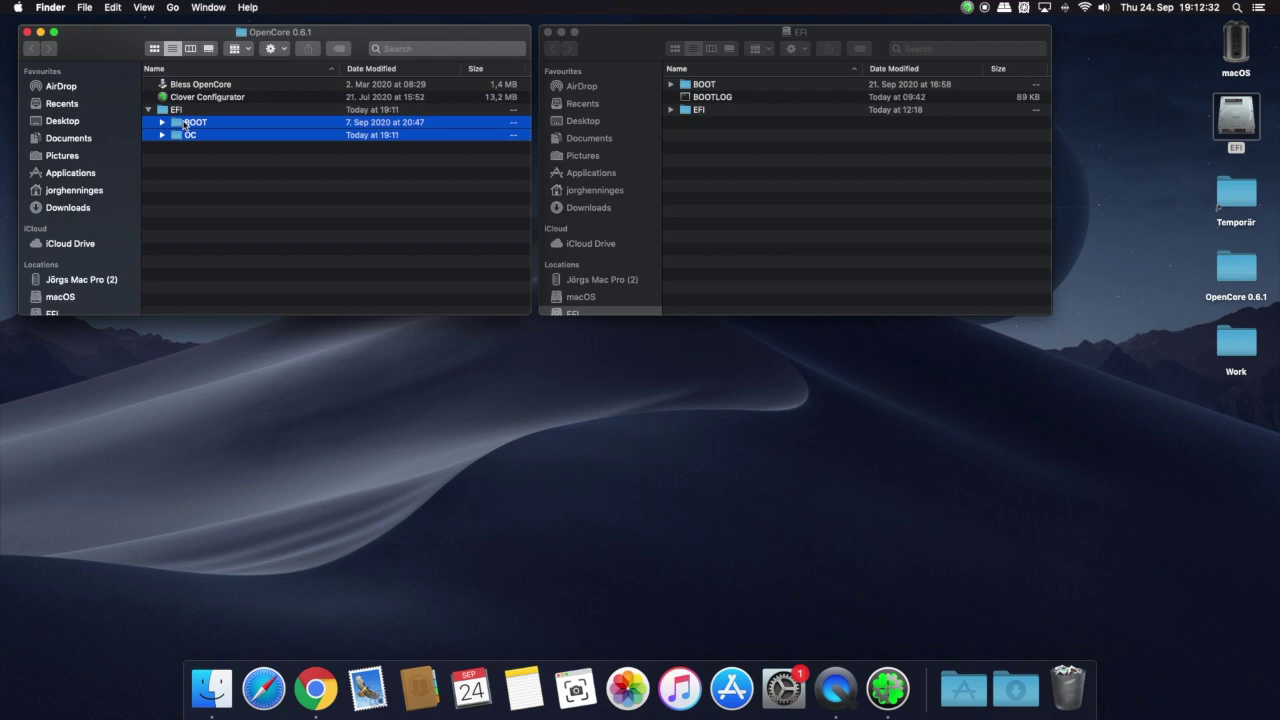
pyautogui.moveTo(176, 125); pyautogui.dragTo(687, 114)
pyautogui.click(671, 111)
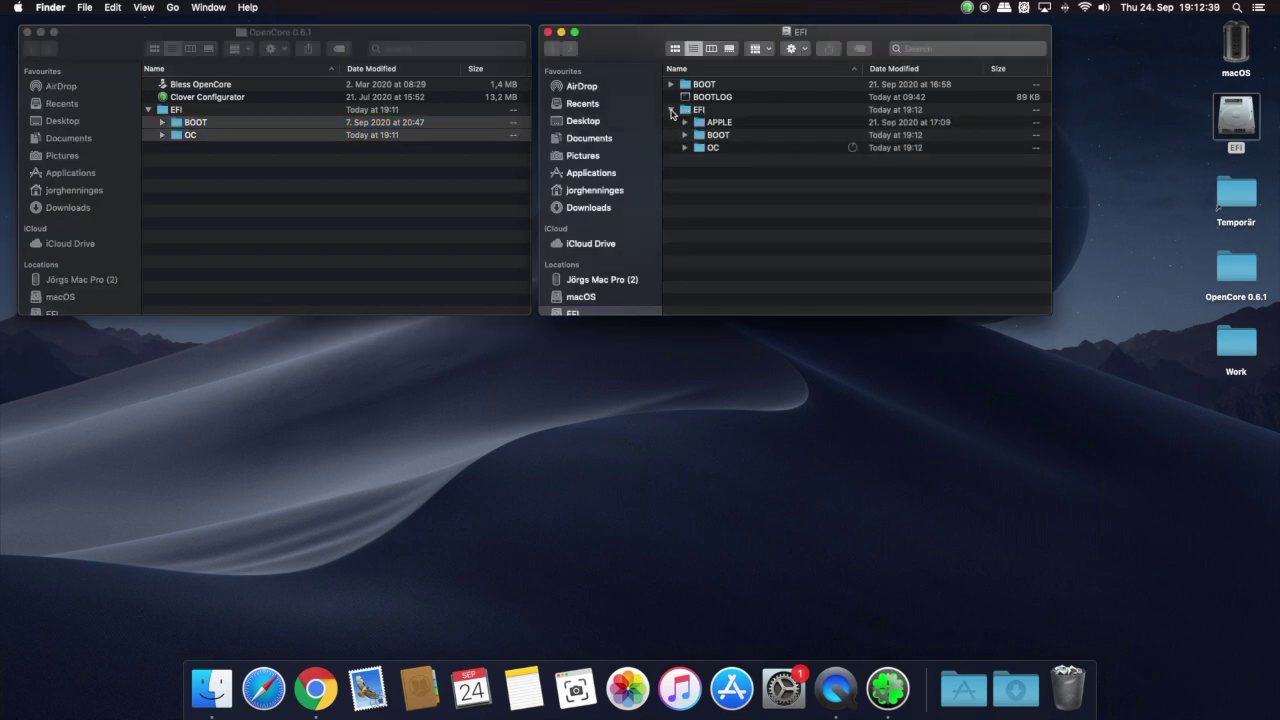
pyautogui.click(709, 149)
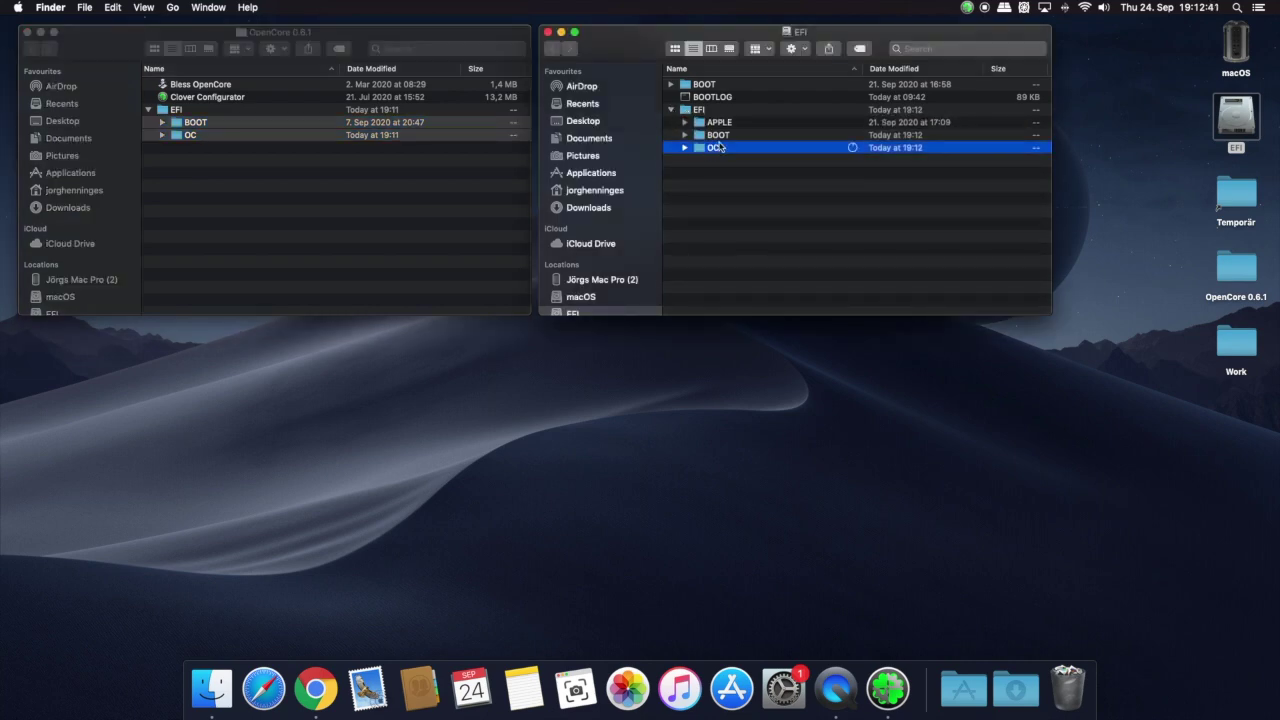
pyautogui.click(719, 136)
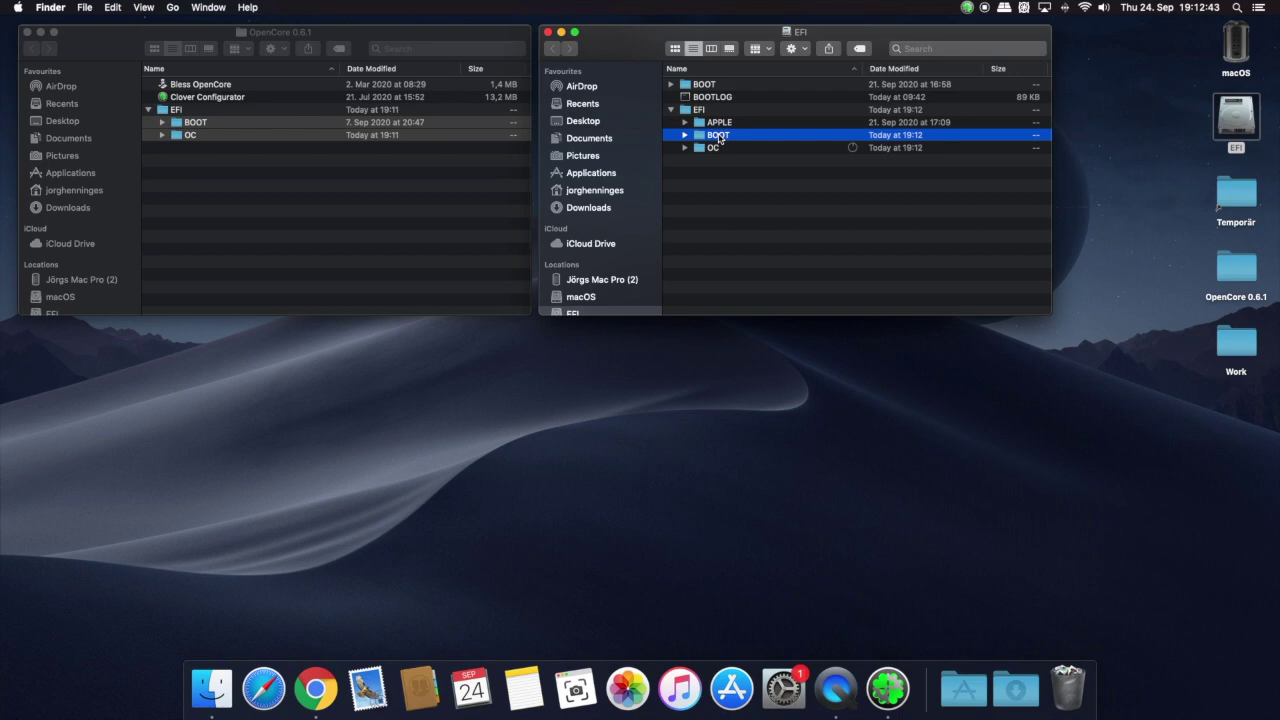
pyautogui.click(184, 140)
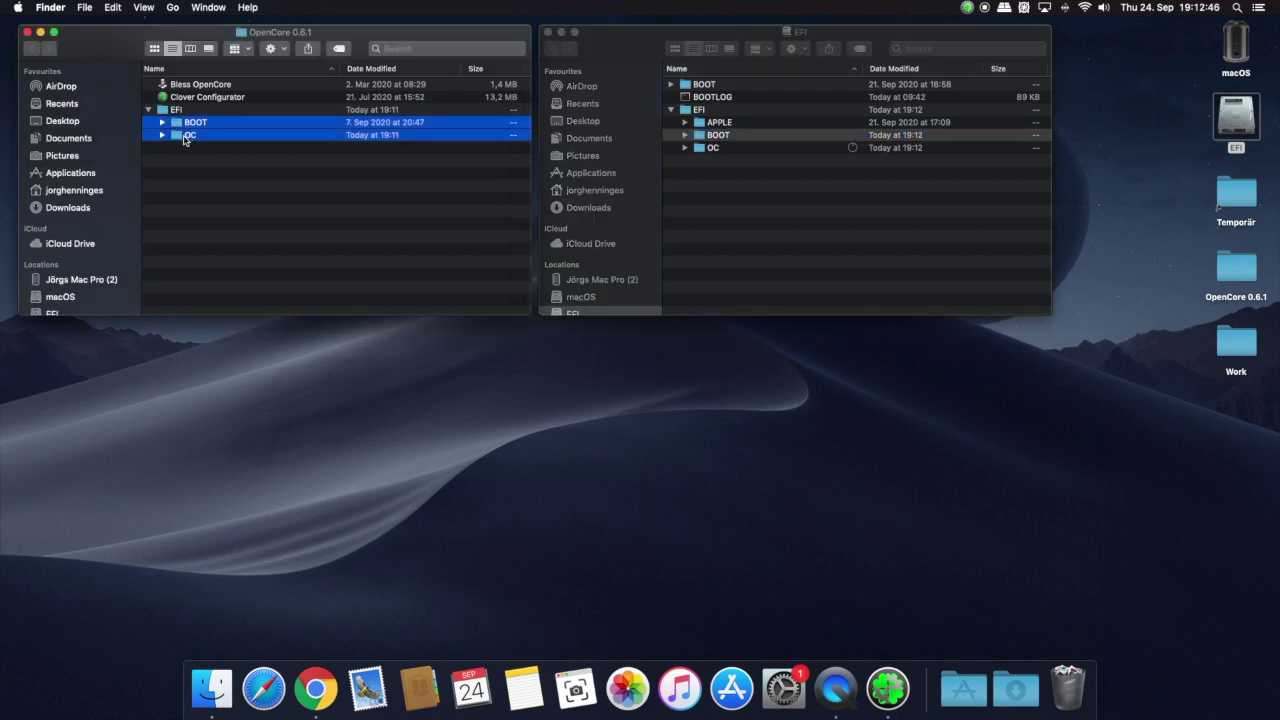
# - Check the copied OC folder's options, close the EFI volume window, and tidy the OpenCore window
pyautogui.rightClick(715, 150)
pyautogui.click(713, 152)
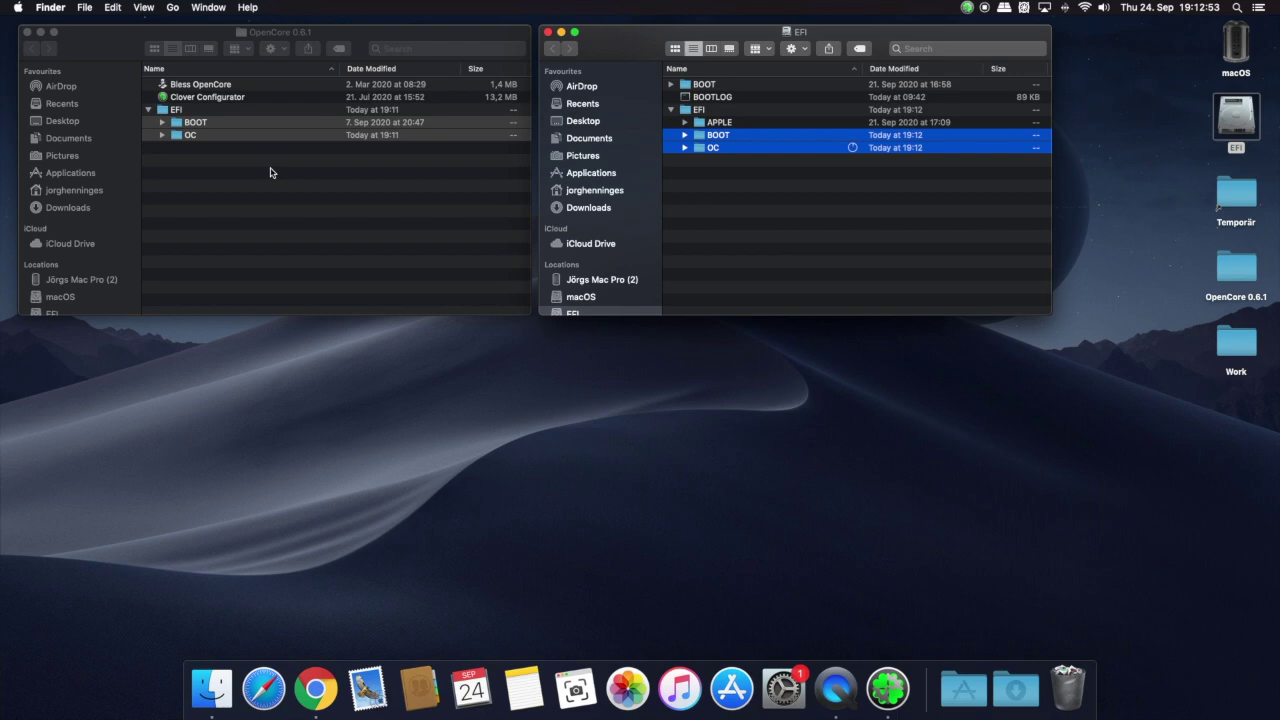
pyautogui.click(548, 33)
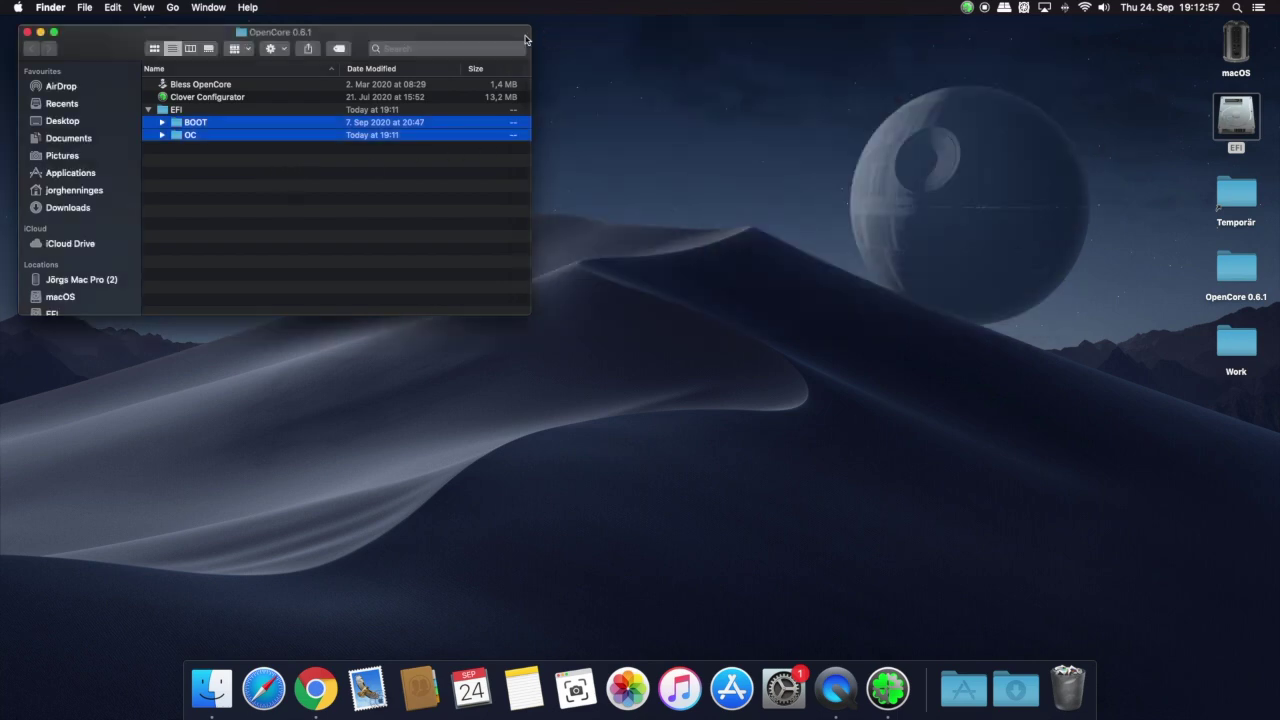
pyautogui.click(222, 197)
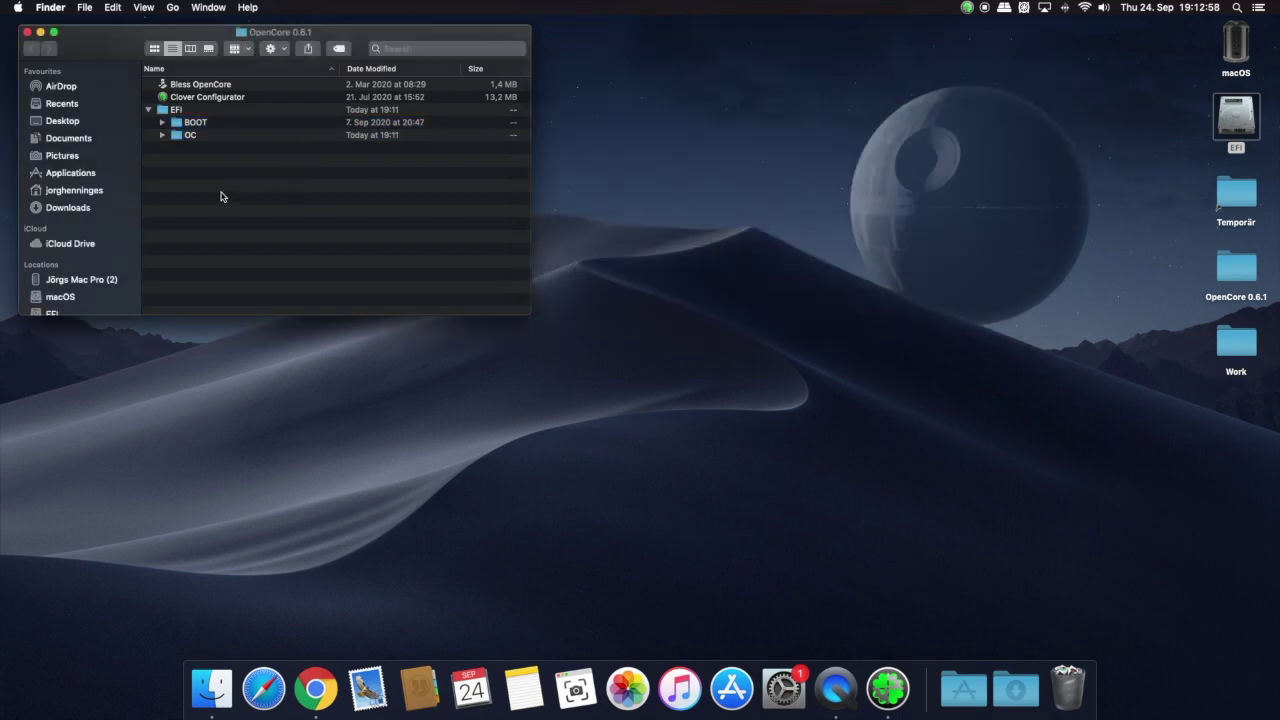
pyautogui.click(149, 110)
pyautogui.moveTo(153, 41); pyautogui.dragTo(507, 186)
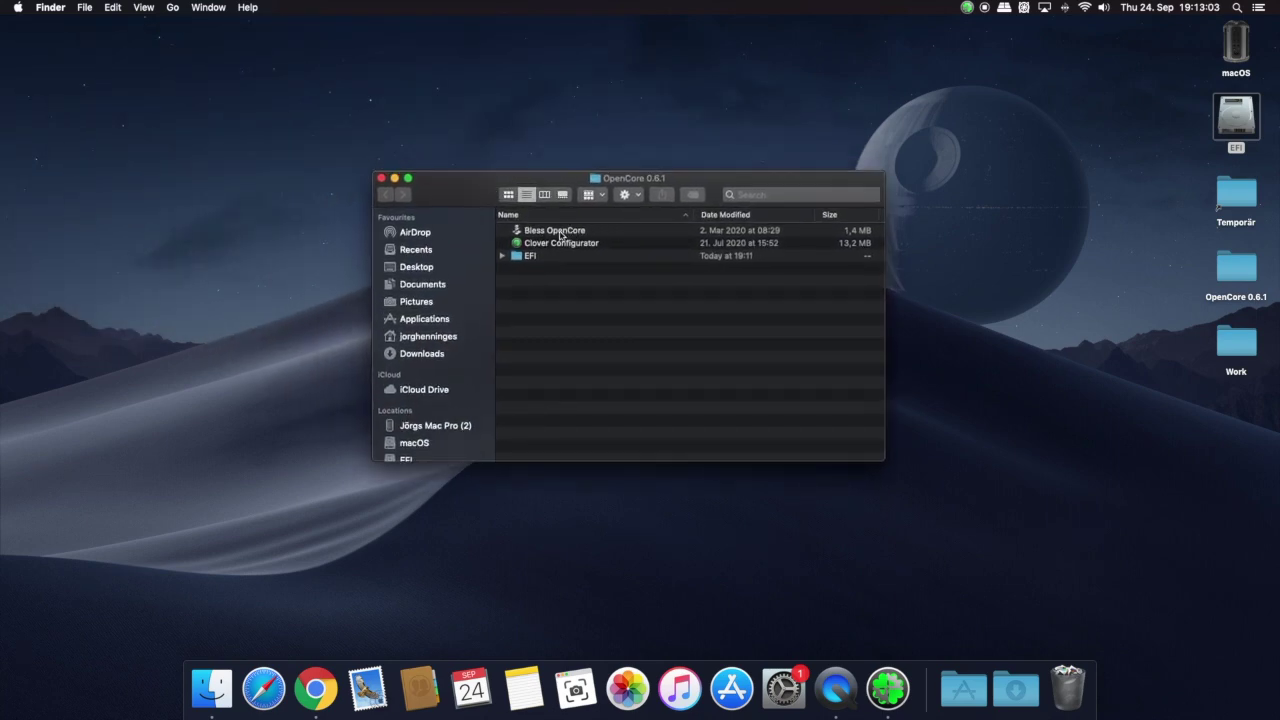
# - Run Bless OpenCore with the admin password, close the OpenCore 0.6.1 folder, and restart the Mac
pyautogui.click(558, 232)
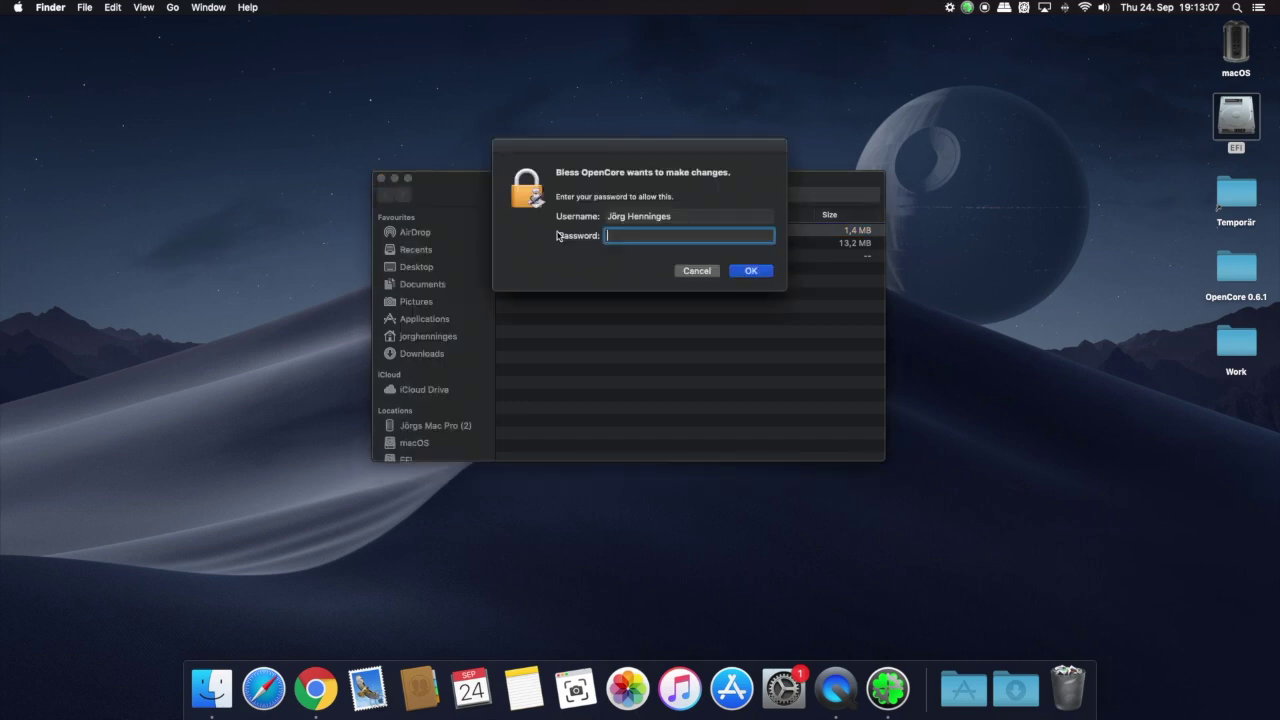
pyautogui.write('••••')
pyautogui.press('Return')
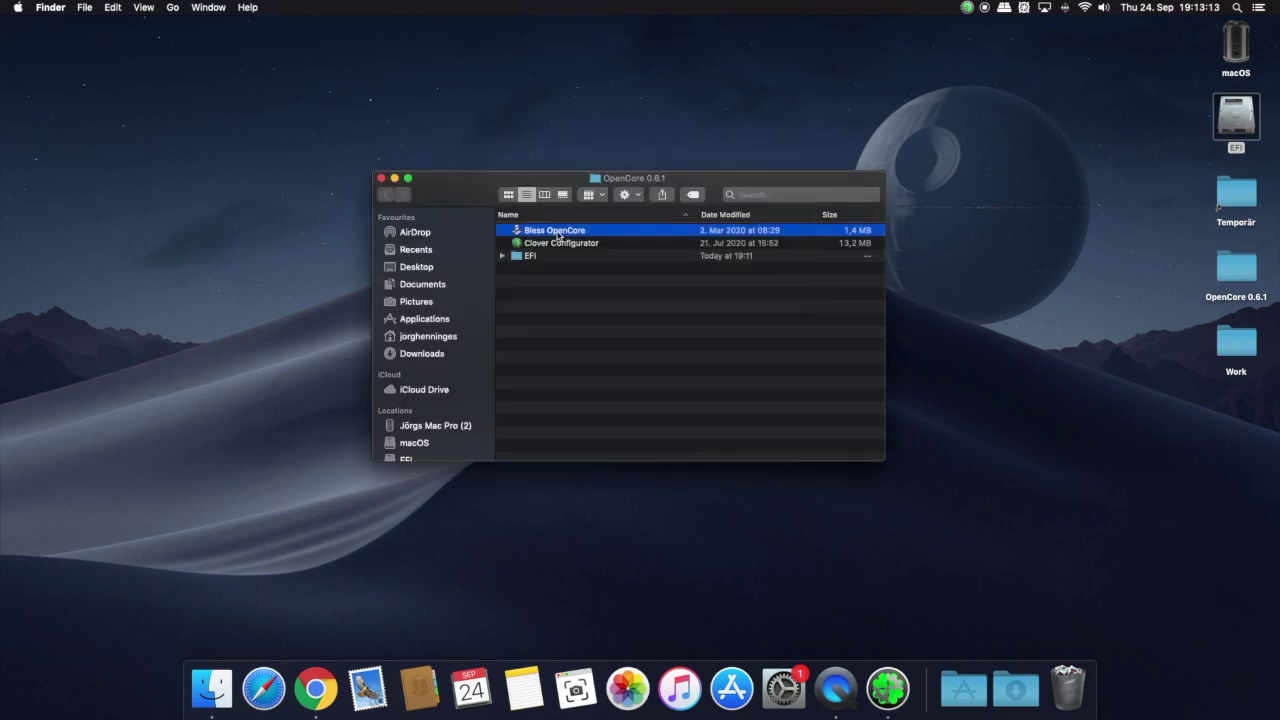
pyautogui.click(380, 178)
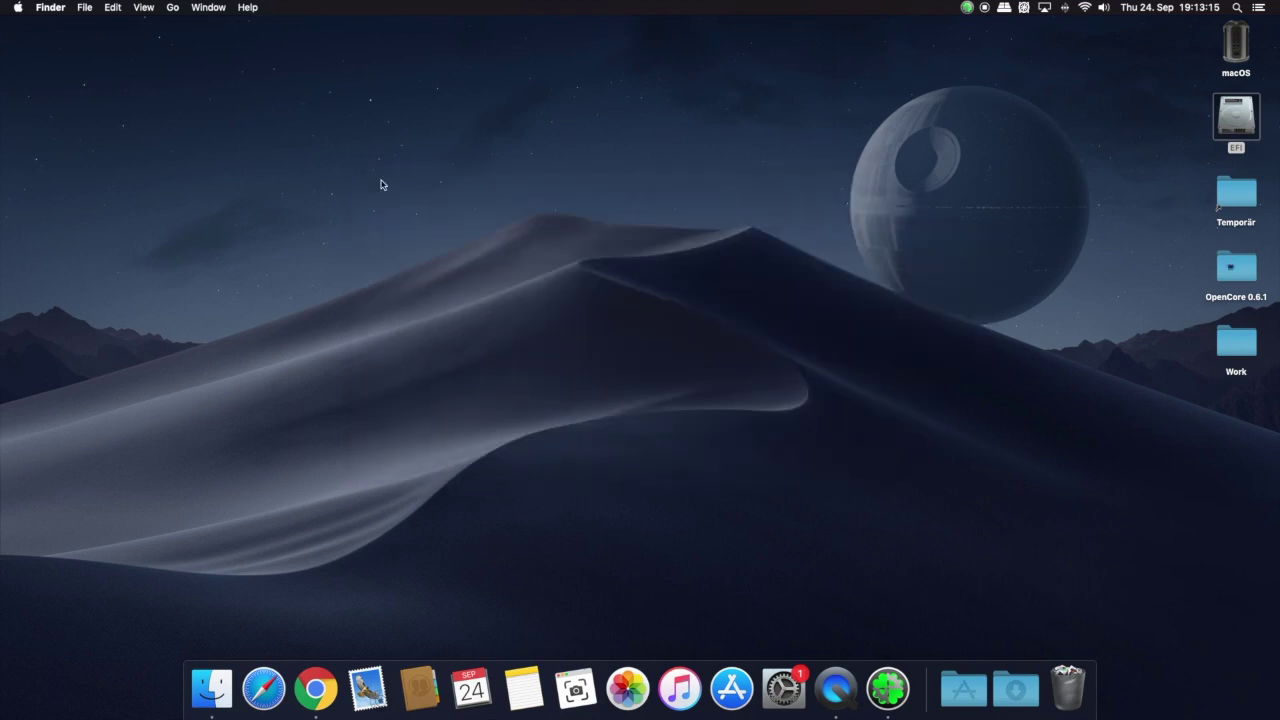
pyautogui.click(19, 10)
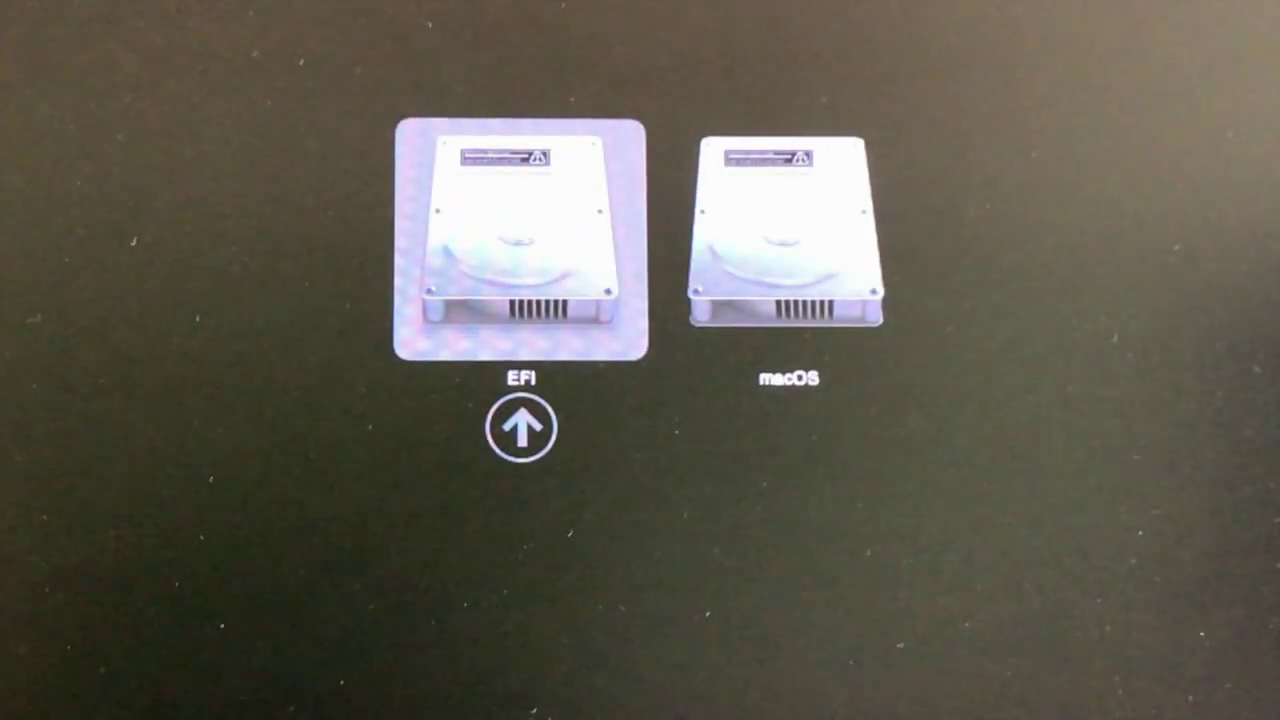
# - In the boot picker, move the startup selection from EFI to macOS
pyautogui.press('Right')
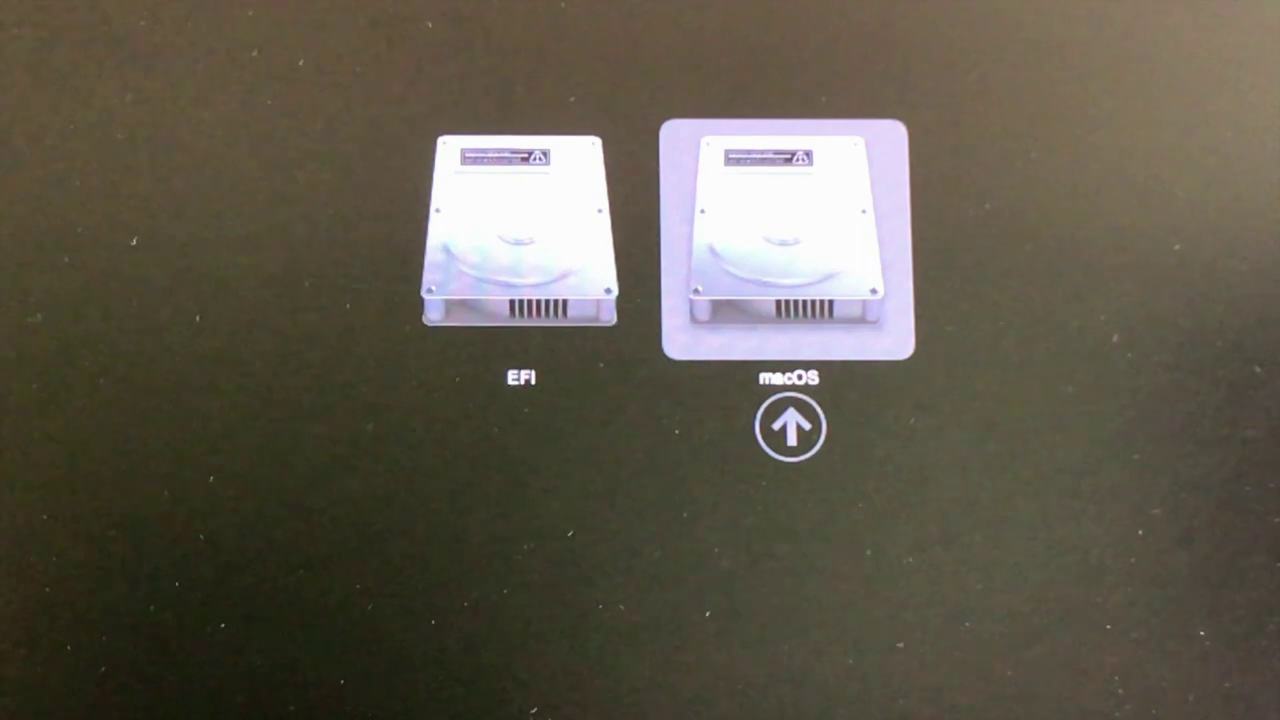